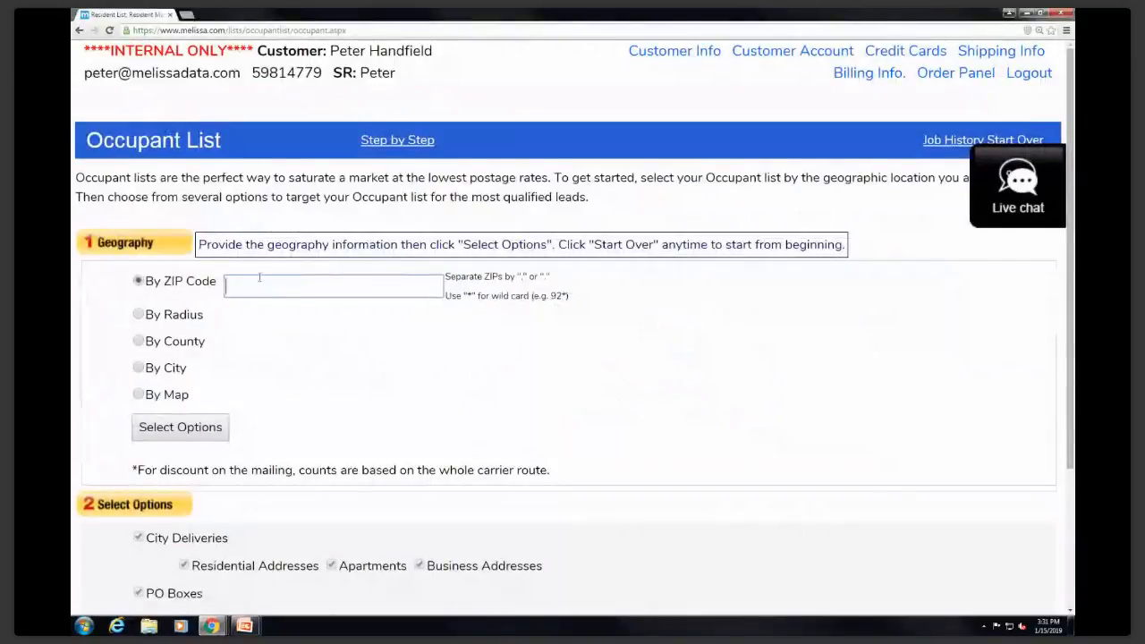
Step: Set the occupant list geography to ZIP code 92688 and proceed to its options
{"action": "type", "text": "92688"}
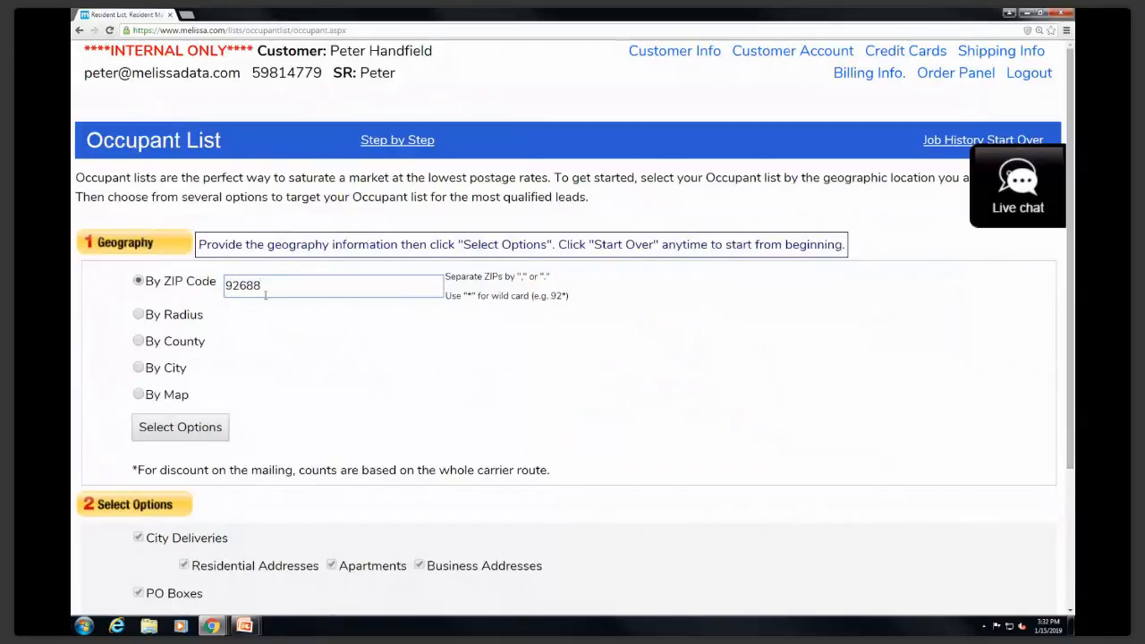
{"action": "left_click", "coordinate": [172, 428]}
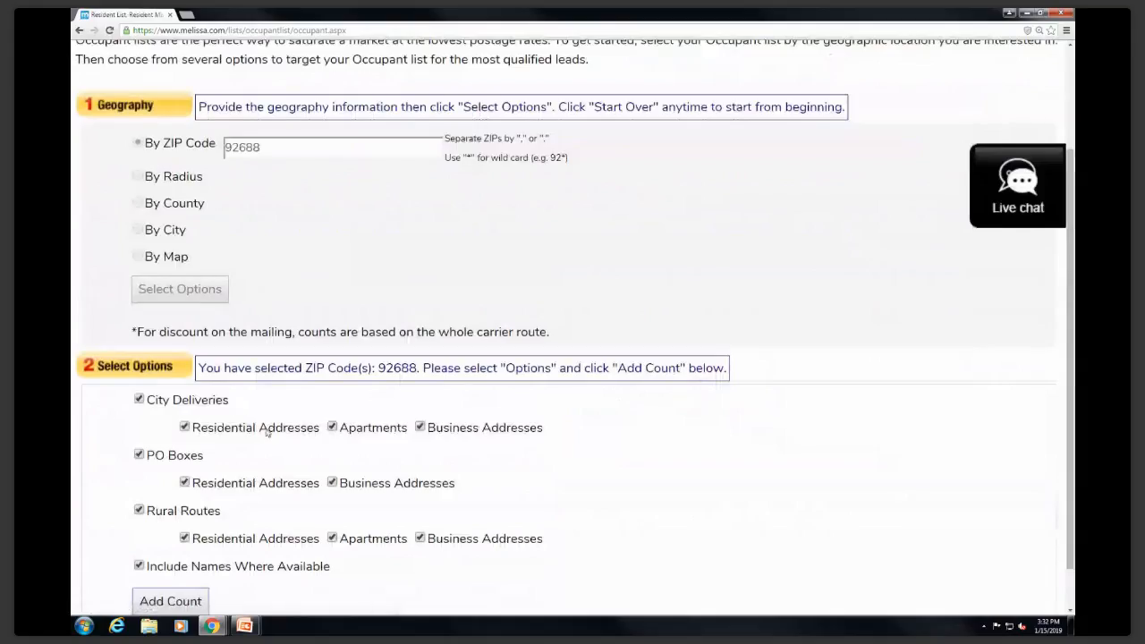
Step: Exclude city-delivery business addresses, PO boxes and rural routes from the list, and add the count
{"action": "scroll", "coordinate": [266, 432], "scroll_direction": "down", "scroll_amount": 1}
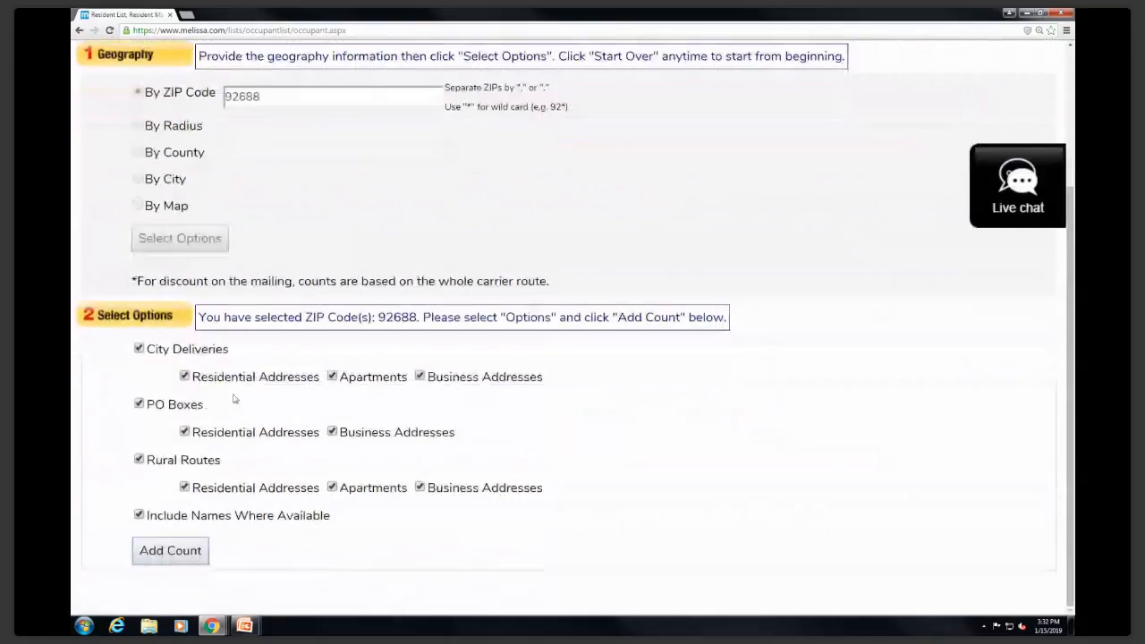
{"action": "left_click", "coordinate": [424, 378]}
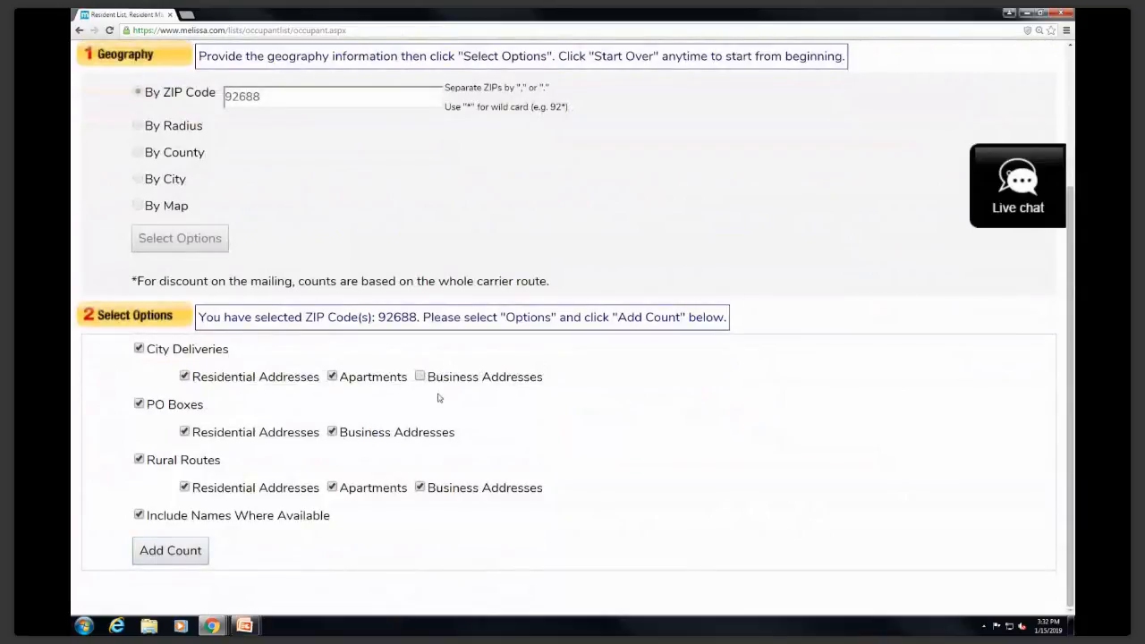
{"action": "left_click", "coordinate": [333, 432]}
{"action": "left_click", "coordinate": [138, 405]}
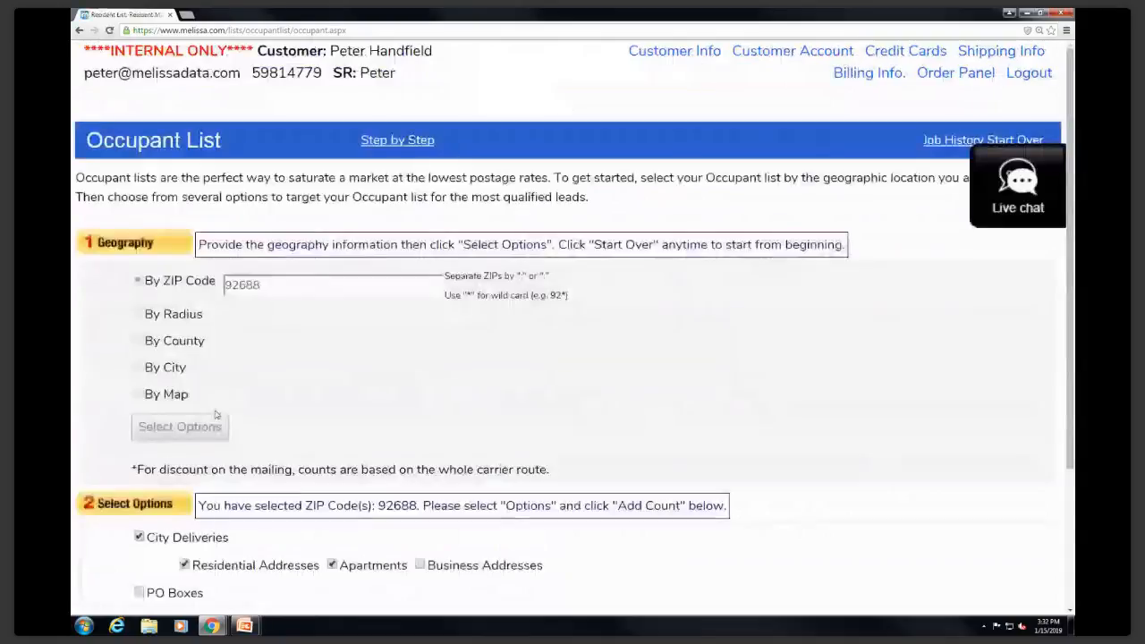
{"action": "scroll", "coordinate": [179, 420], "scroll_direction": "down", "scroll_amount": 2}
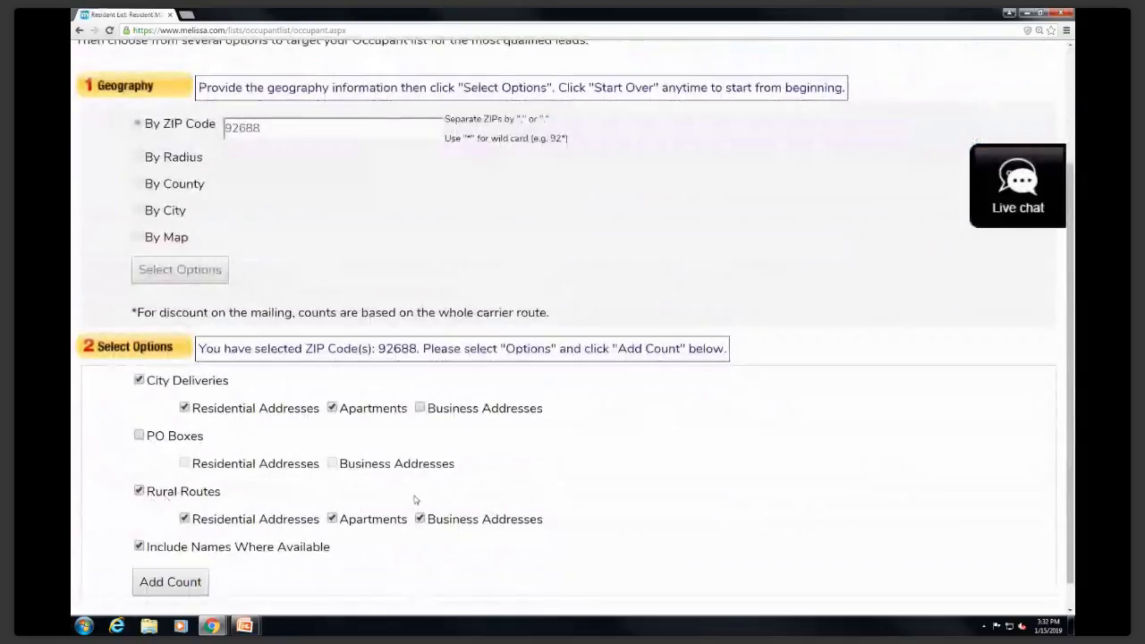
{"action": "left_click", "coordinate": [159, 493]}
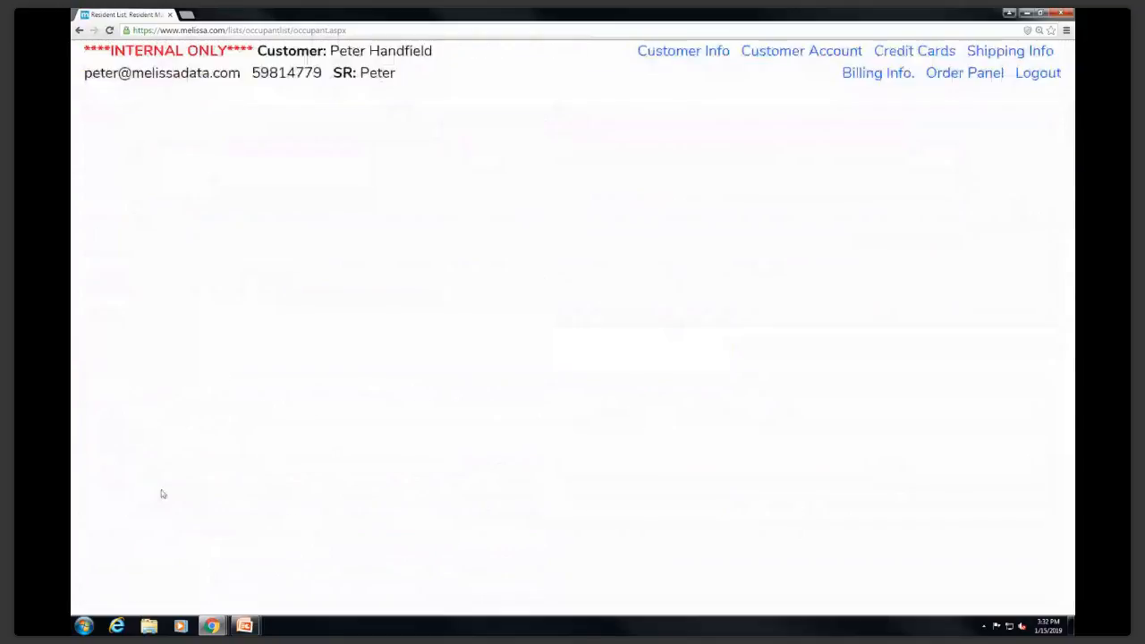
{"action": "scroll", "coordinate": [197, 477], "scroll_direction": "down", "scroll_amount": 3}
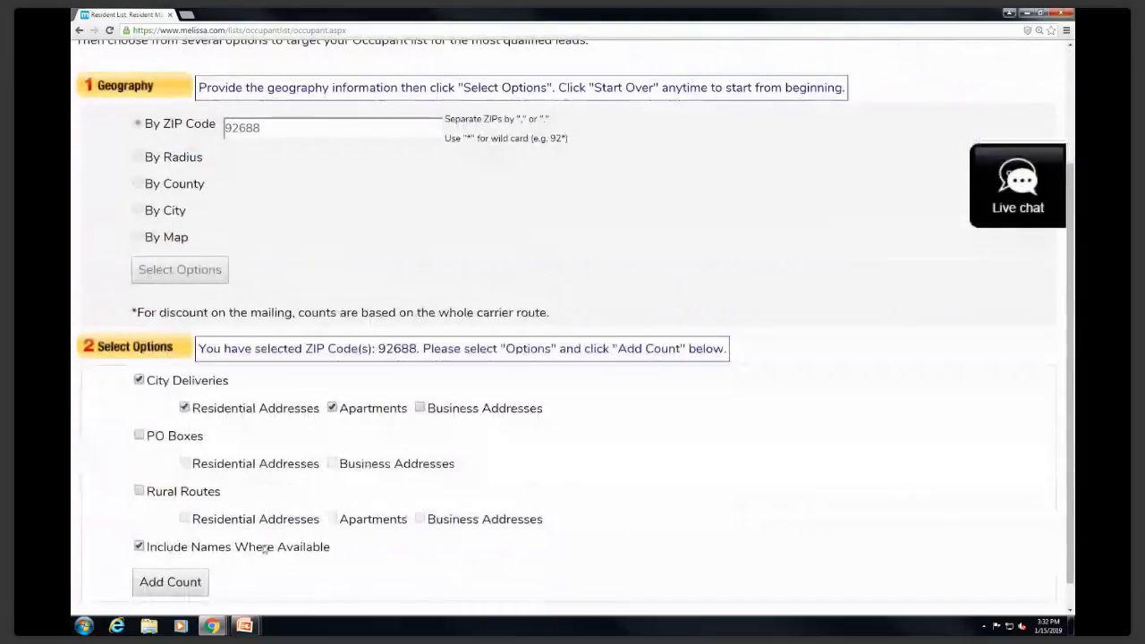
{"action": "left_click", "coordinate": [193, 583]}
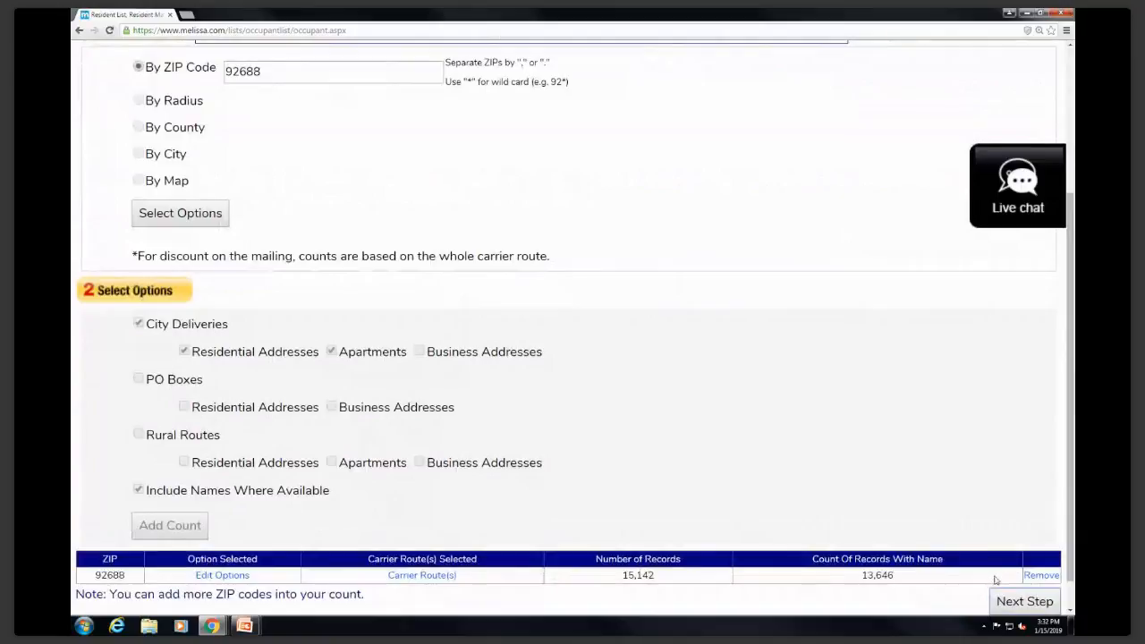
Step: Restrict the ZIP's carrier routes to C052, C055, C056 and C063, and confirm the selection back to the list
{"action": "left_click", "coordinate": [422, 576]}
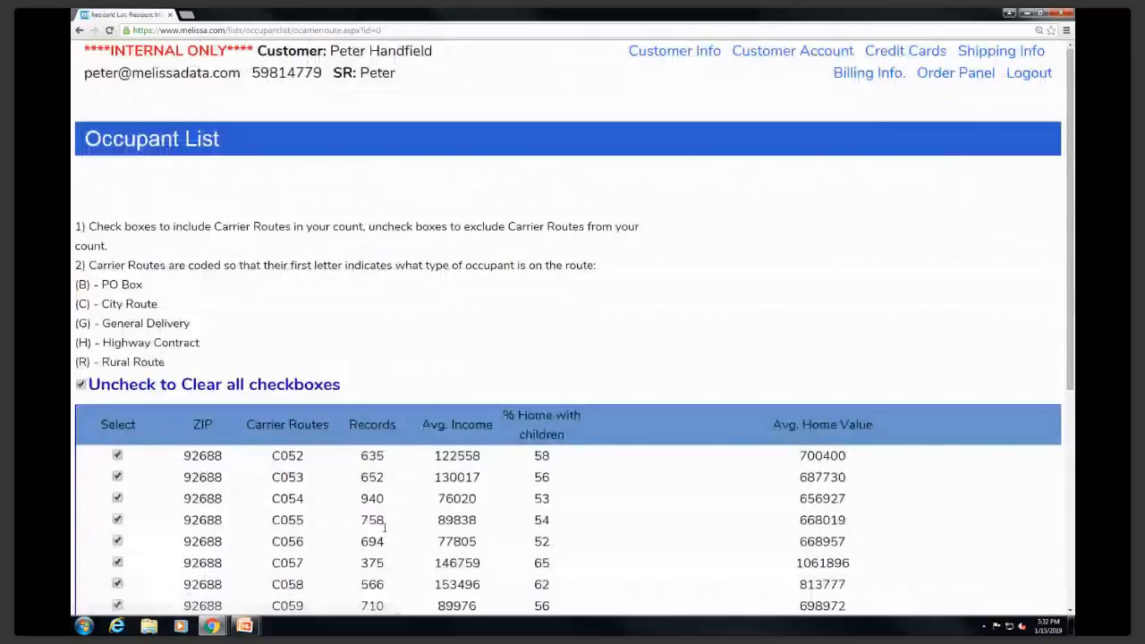
{"action": "scroll", "coordinate": [385, 528], "scroll_direction": "down", "scroll_amount": 3}
{"action": "scroll", "coordinate": [107, 200], "scroll_direction": "down", "scroll_amount": 1}
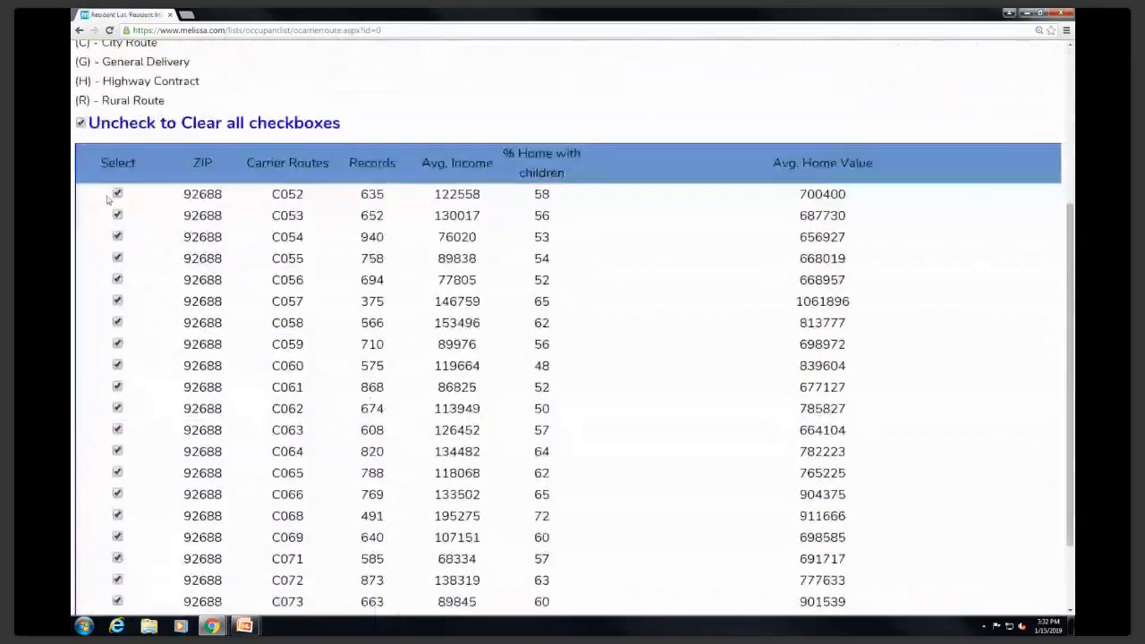
{"action": "left_click", "coordinate": [80, 123]}
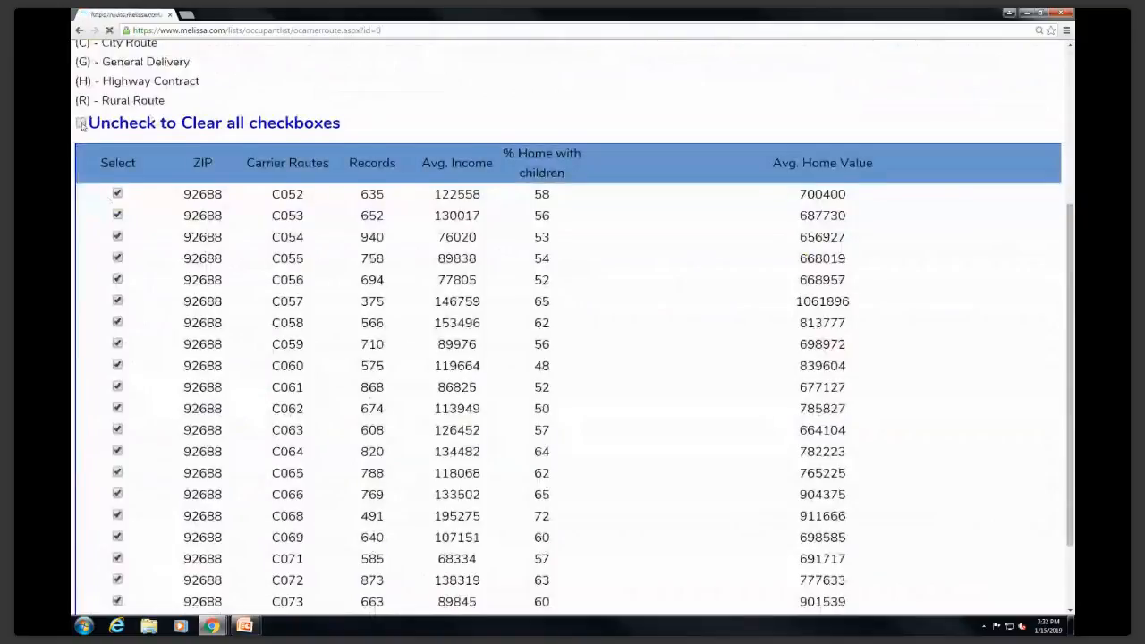
{"action": "left_click", "coordinate": [118, 195]}
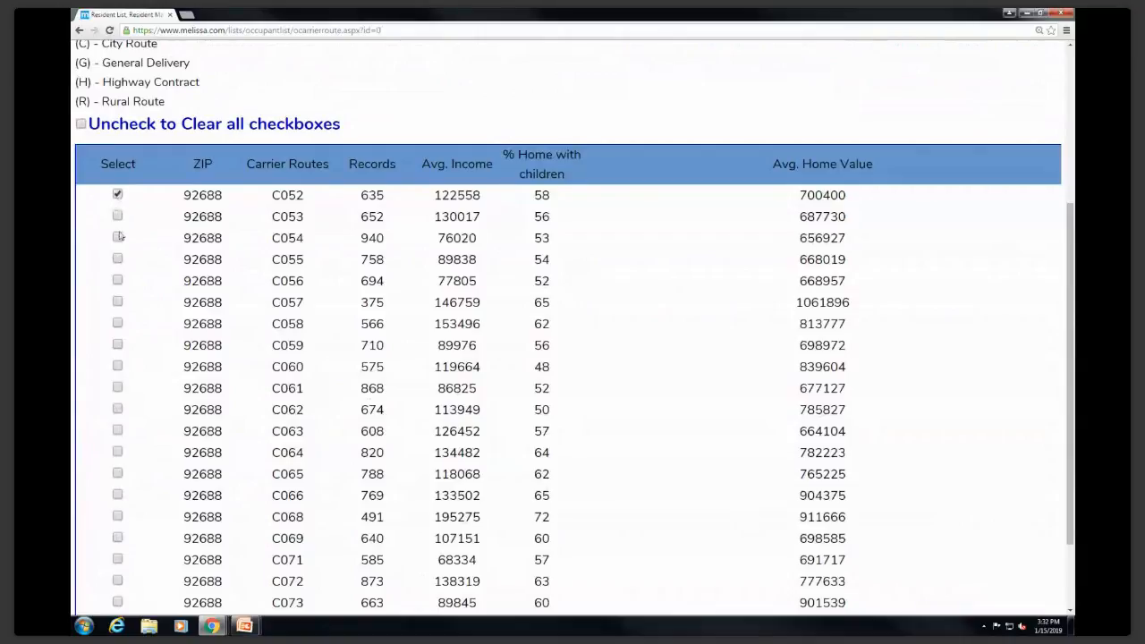
{"action": "left_click", "coordinate": [117, 281]}
{"action": "left_click", "coordinate": [117, 259]}
{"action": "left_click", "coordinate": [117, 430]}
{"action": "scroll", "coordinate": [428, 437], "scroll_direction": "down", "scroll_amount": 3}
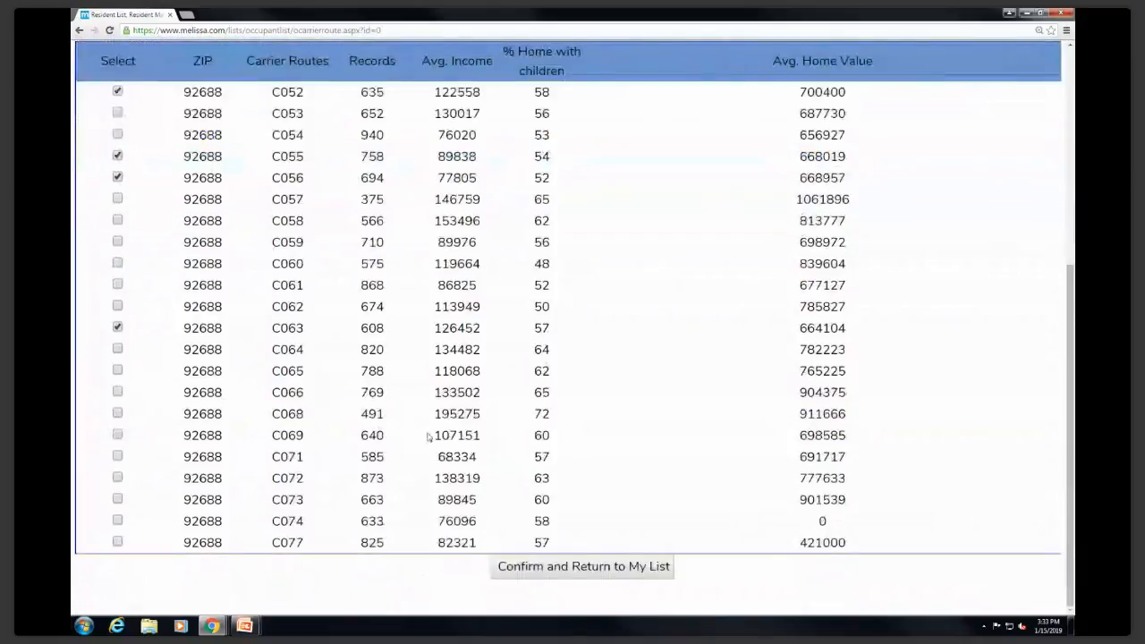
{"action": "left_click", "coordinate": [601, 567]}
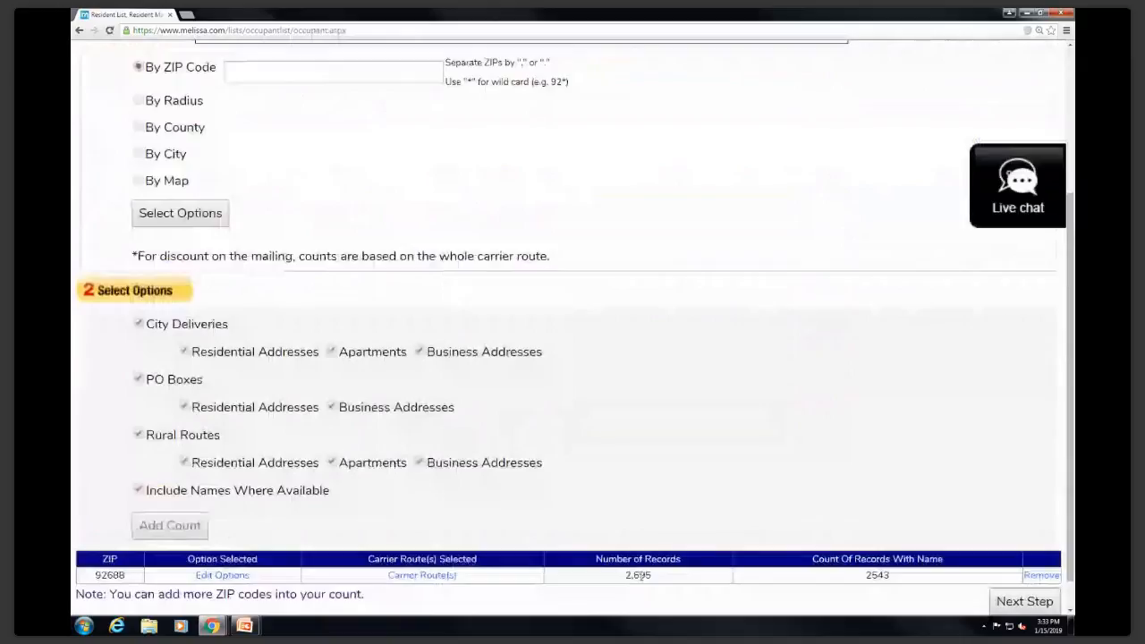
Step: Continue to the order summary, keep the list usage at 1 time, choose the dBase (.dbf) file format and proceed
{"action": "scroll", "coordinate": [966, 574], "scroll_direction": "down", "scroll_amount": 1}
{"action": "left_click", "coordinate": [1020, 565]}
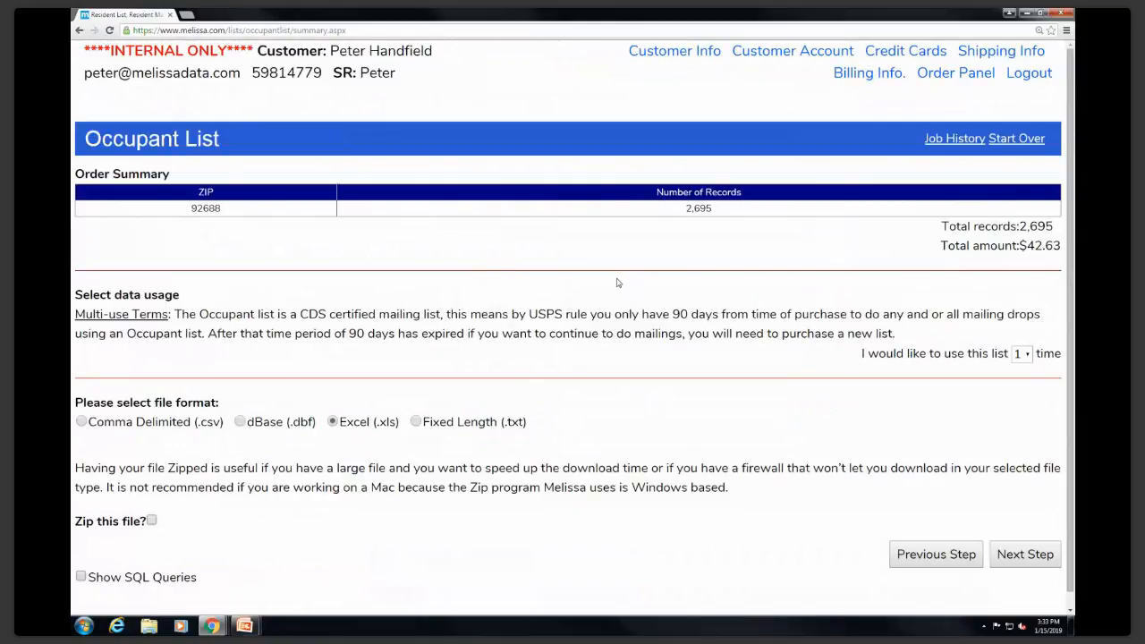
{"action": "left_click", "coordinate": [1029, 354]}
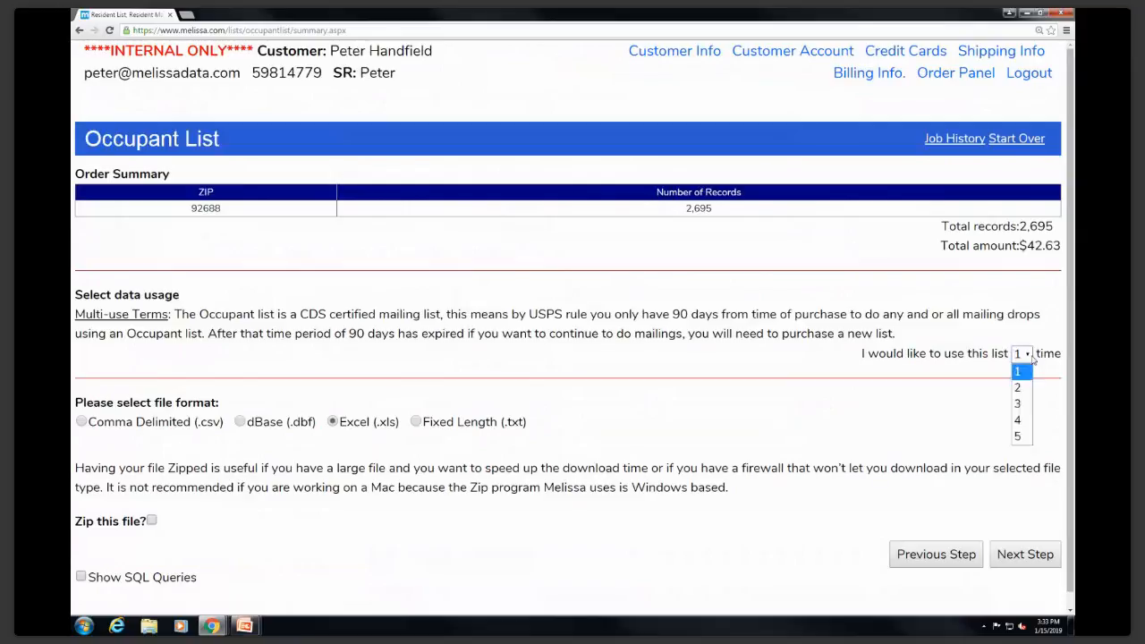
{"action": "left_click", "coordinate": [979, 377]}
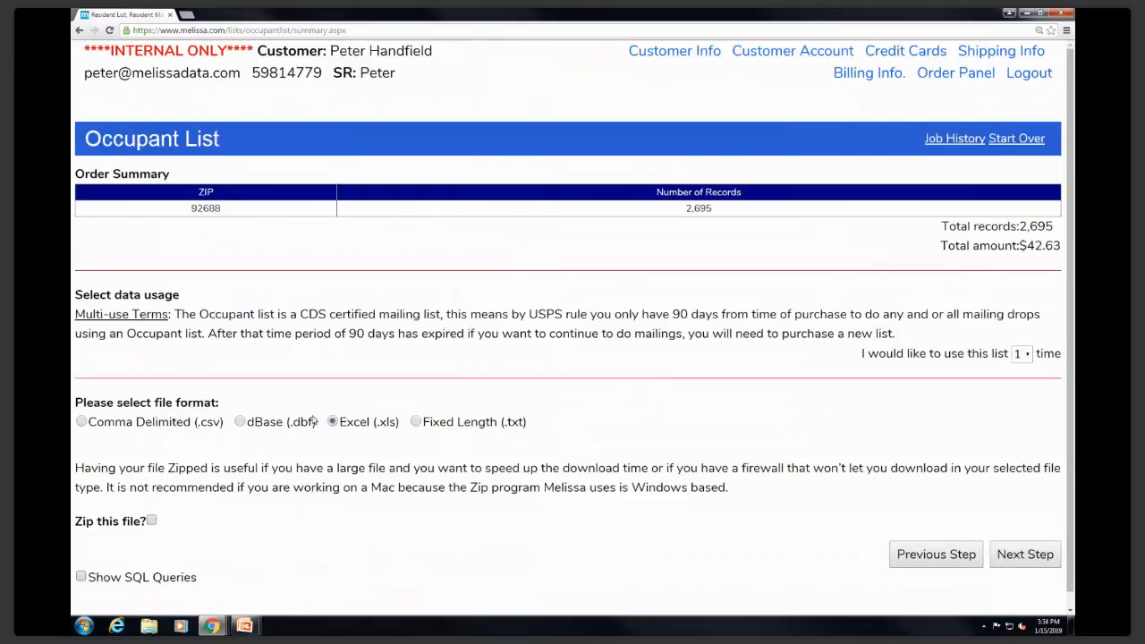
{"action": "left_click", "coordinate": [242, 422]}
{"action": "left_click", "coordinate": [1026, 555]}
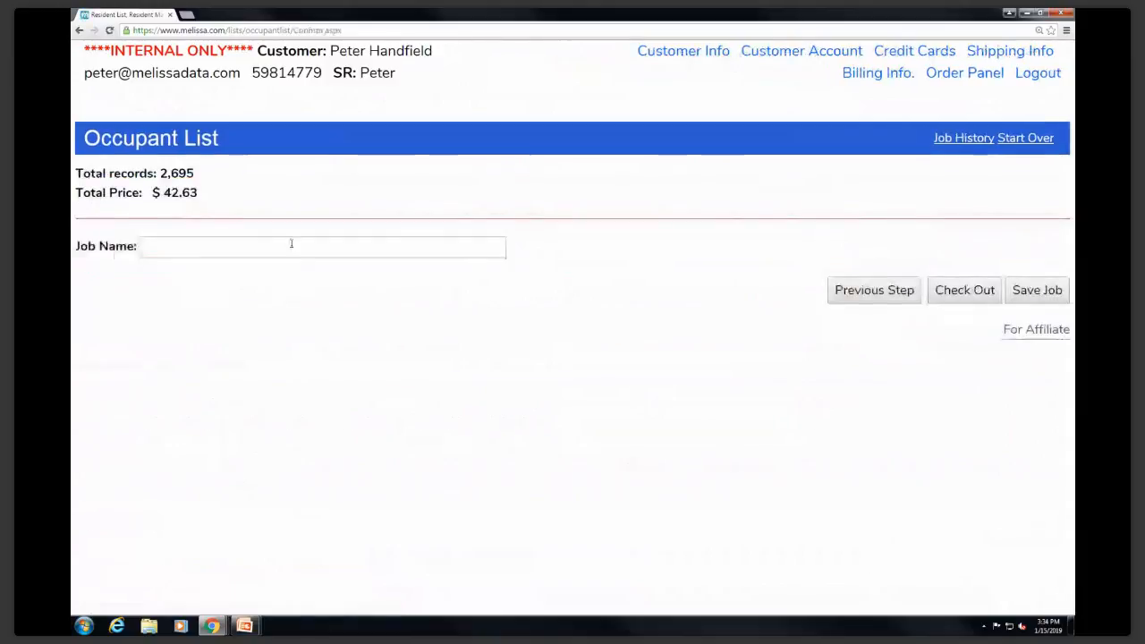
Step: Name the job Demo2 and send it to checkout
{"action": "left_click", "coordinate": [290, 250]}
{"action": "type", "text": "Demo2"}
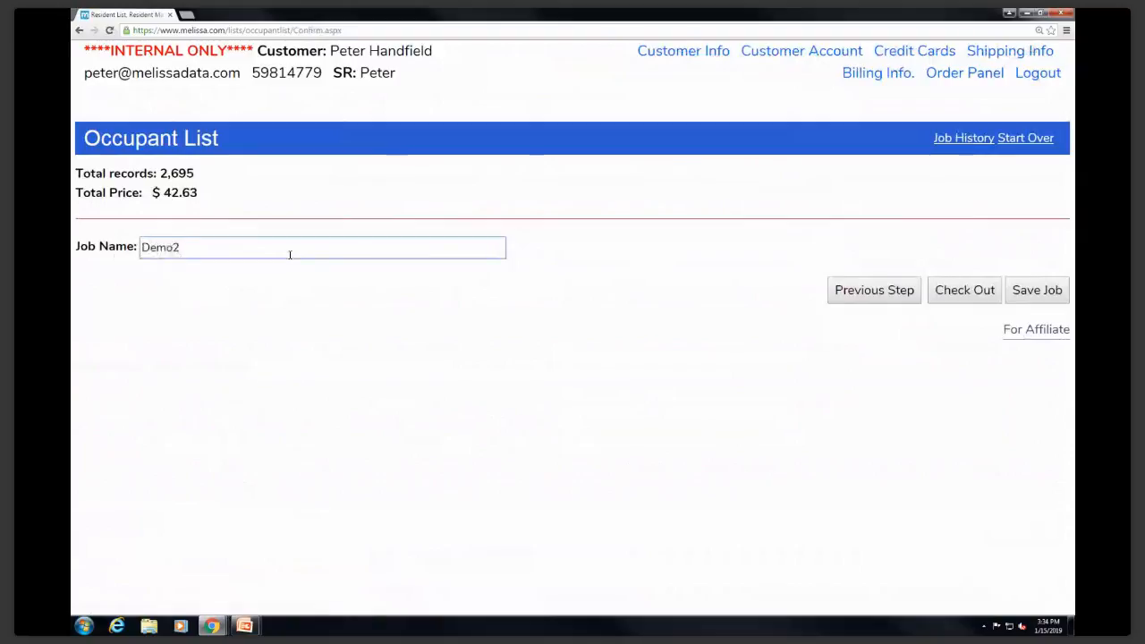
{"action": "left_click", "coordinate": [975, 297]}
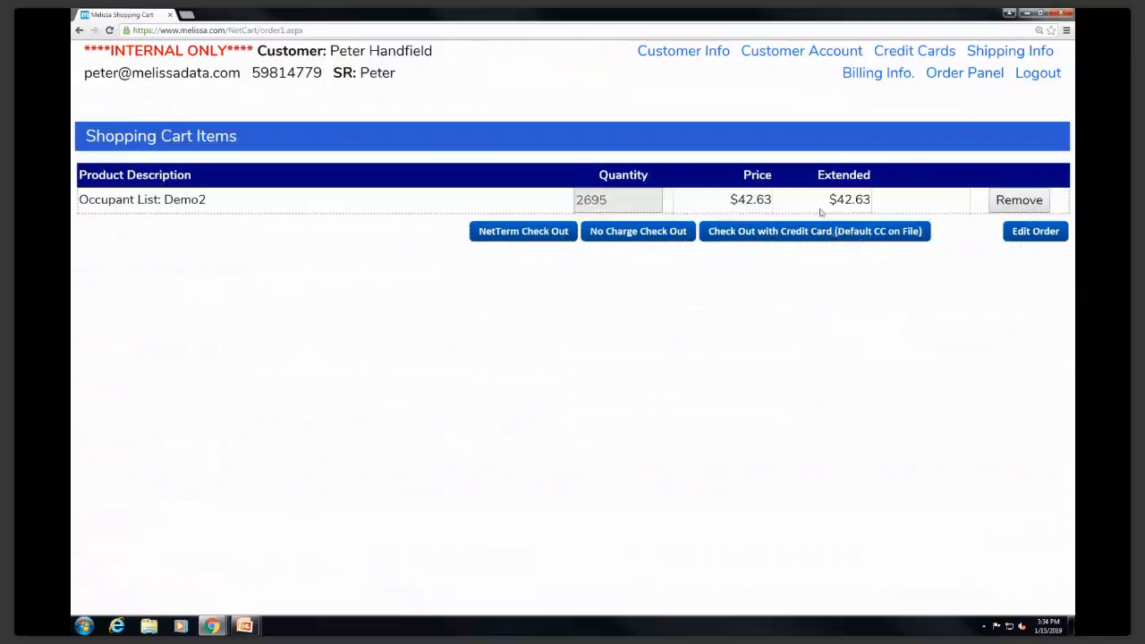
Step: Close the shopping cart window and maximize the MAILERS Online Dashboard window
{"action": "left_click", "coordinate": [1062, 15]}
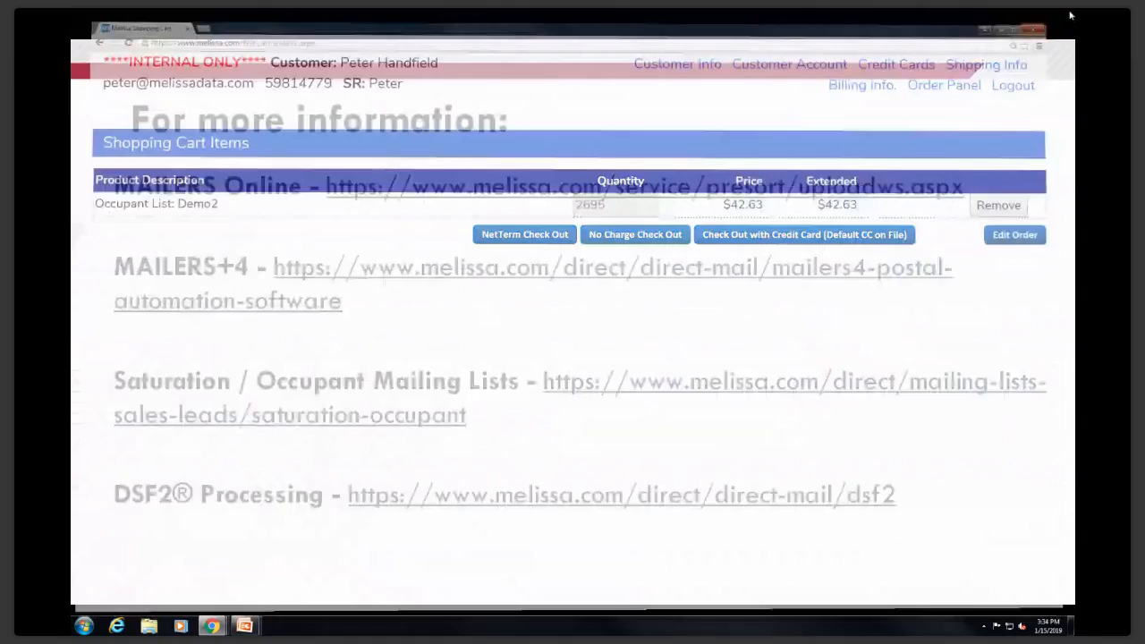
{"action": "left_click_drag", "start_coordinate": [1070, 161], "coordinate": [774, 161]}
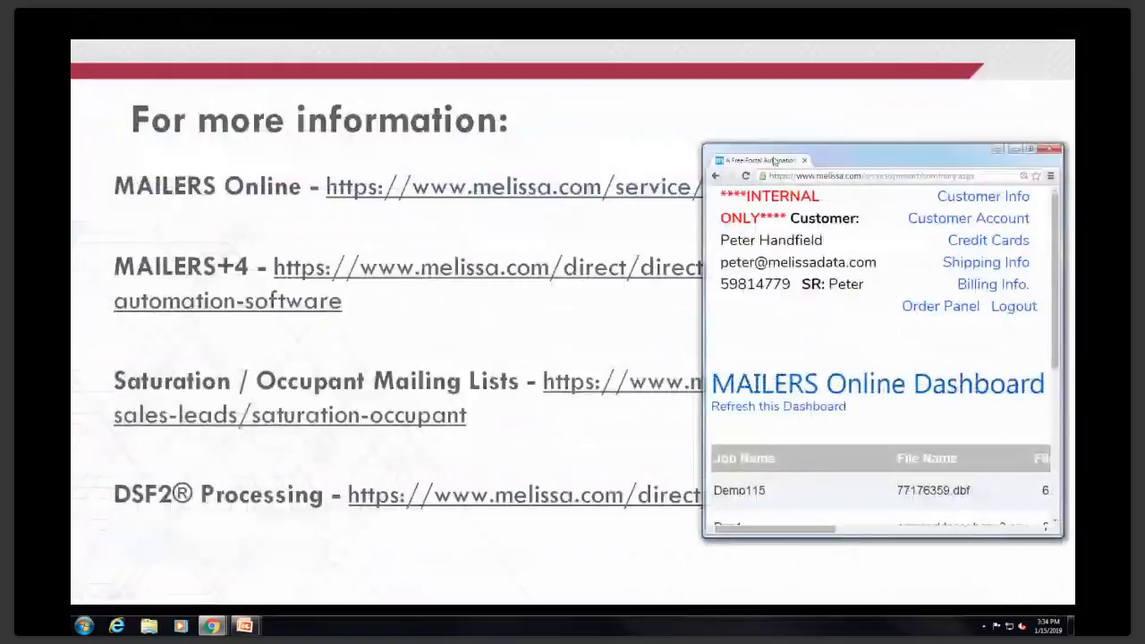
{"action": "double_click", "coordinate": [775, 161]}
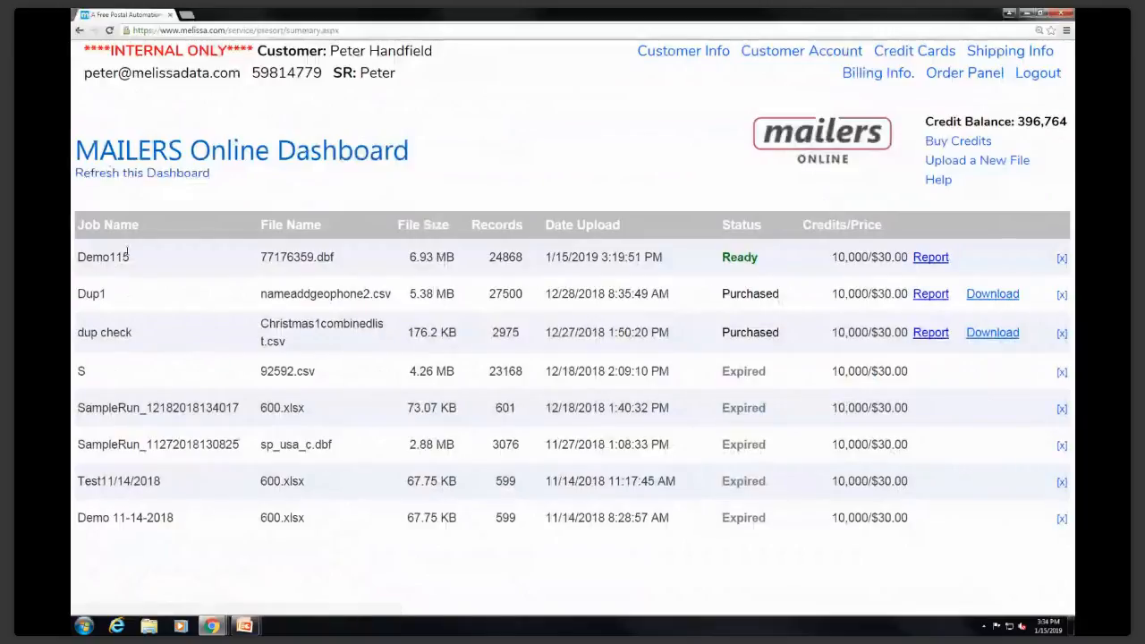
Step: Upload the file 77176359.dbf from the Desktop as a new MAILERS Online file
{"action": "left_click", "coordinate": [975, 162]}
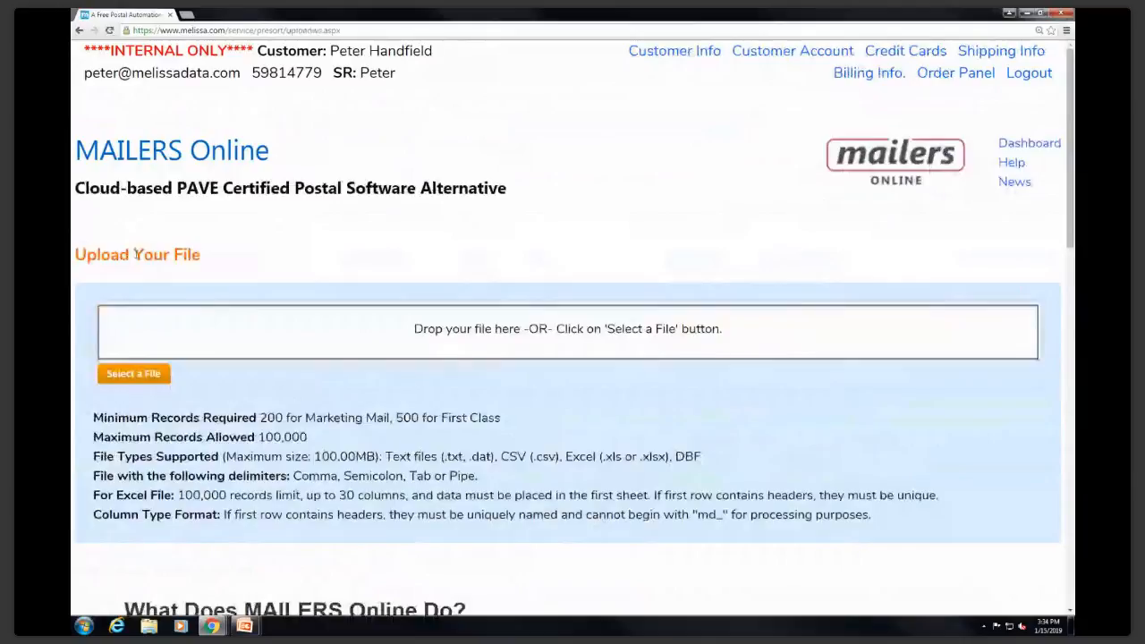
{"action": "left_click", "coordinate": [479, 130]}
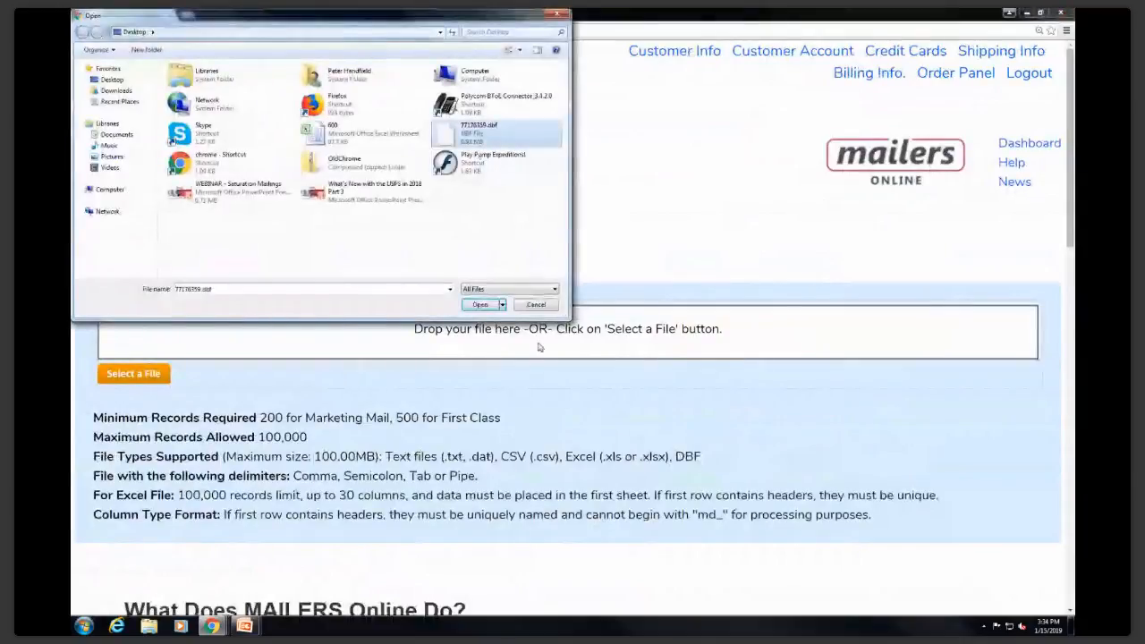
{"action": "left_click", "coordinate": [479, 305]}
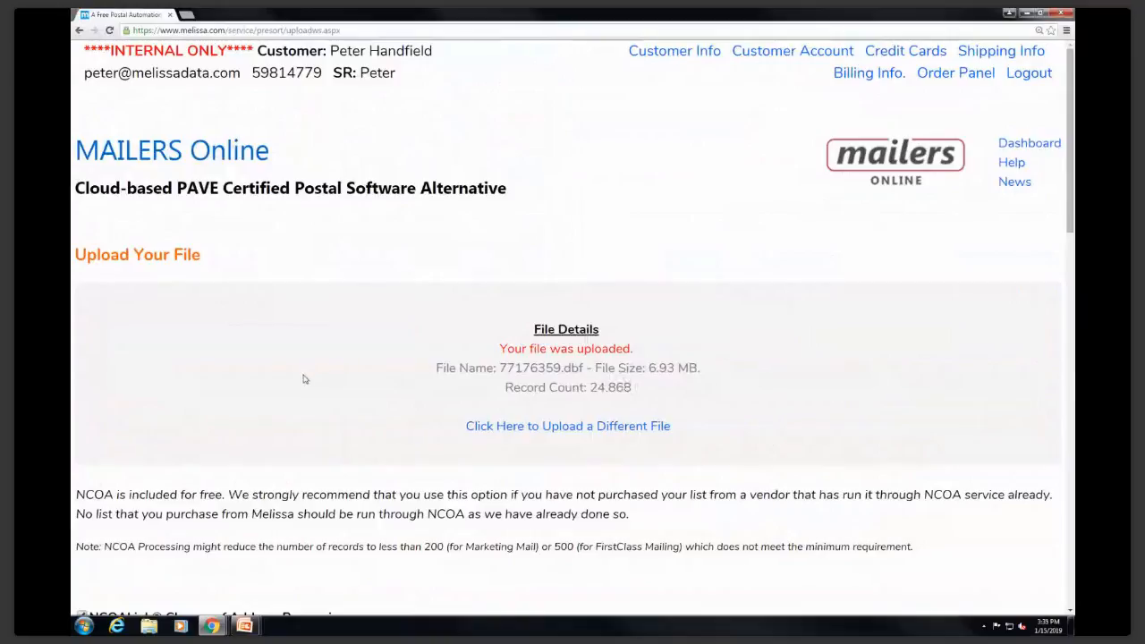
Step: Turn off NCOALink Change of Address Processing for the uploaded file and continue to column mapping
{"action": "scroll", "coordinate": [304, 379], "scroll_direction": "down", "scroll_amount": 1}
{"action": "scroll", "coordinate": [311, 387], "scroll_direction": "down", "scroll_amount": 2}
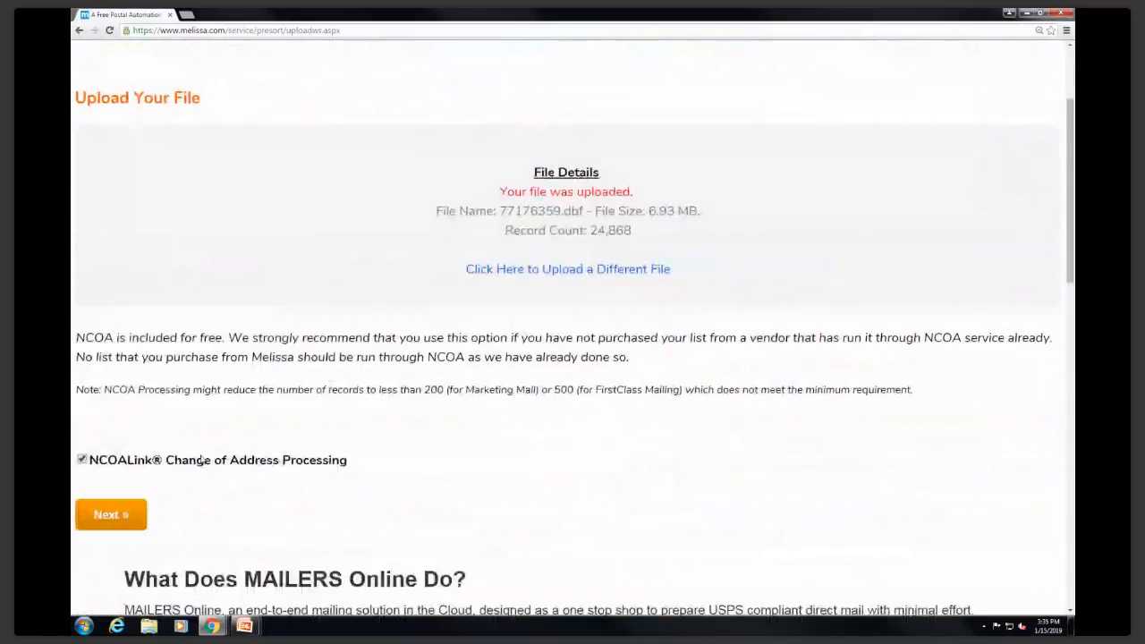
{"action": "left_click", "coordinate": [202, 462]}
{"action": "left_click", "coordinate": [117, 521]}
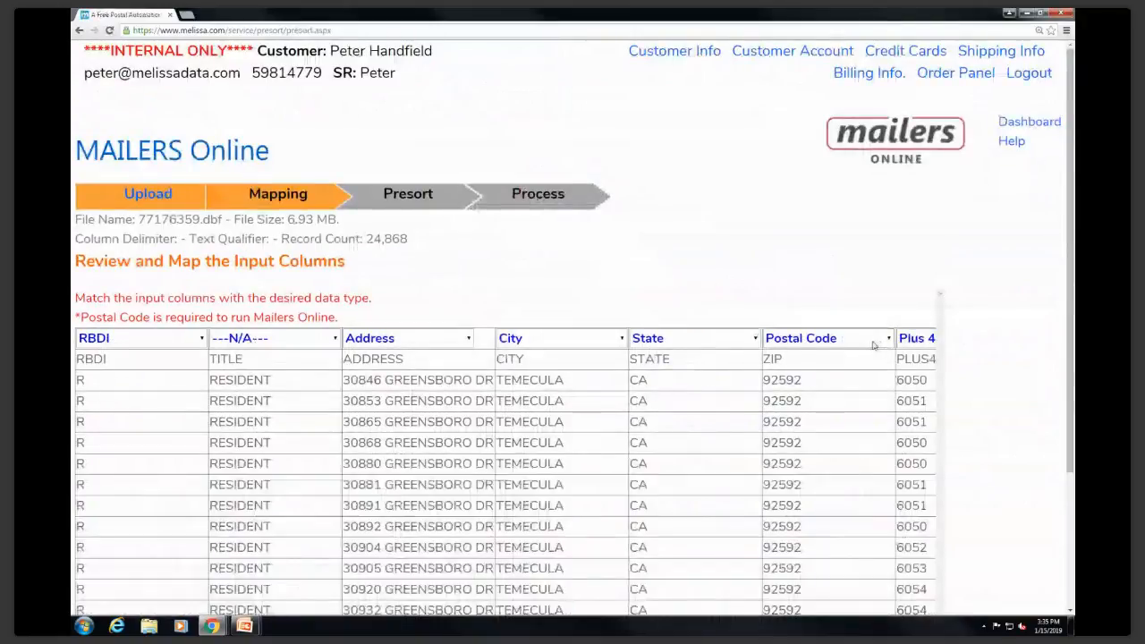
Step: Accept the column mapping, apply the saved template PeterTest1 and continue to the presort options
{"action": "scroll", "coordinate": [874, 346], "scroll_direction": "down", "scroll_amount": 2}
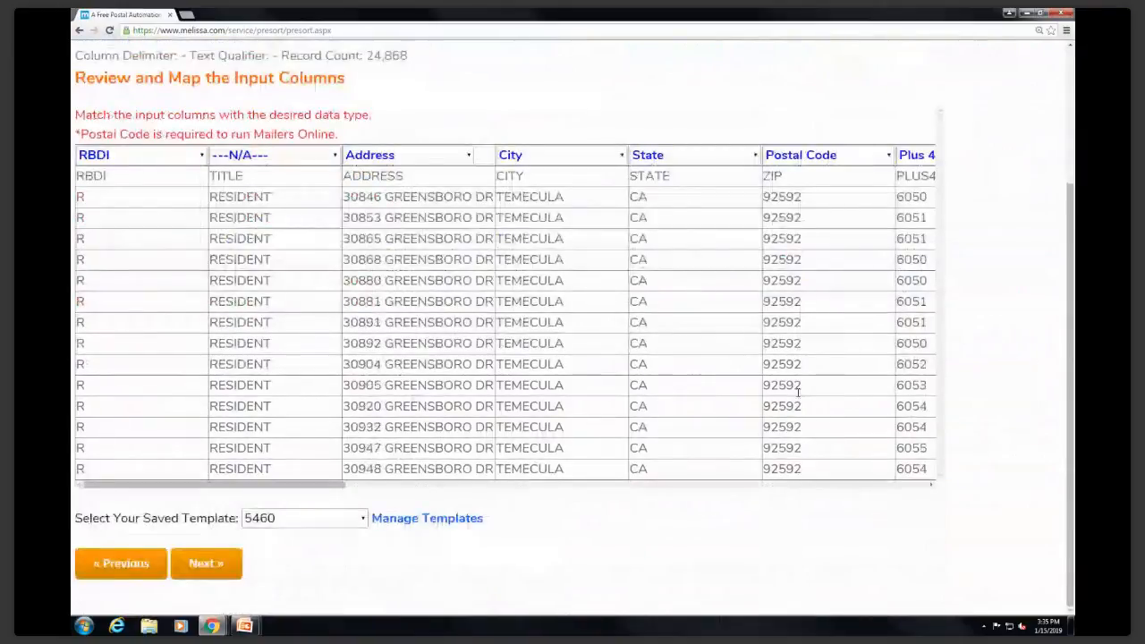
{"action": "left_click", "coordinate": [274, 520]}
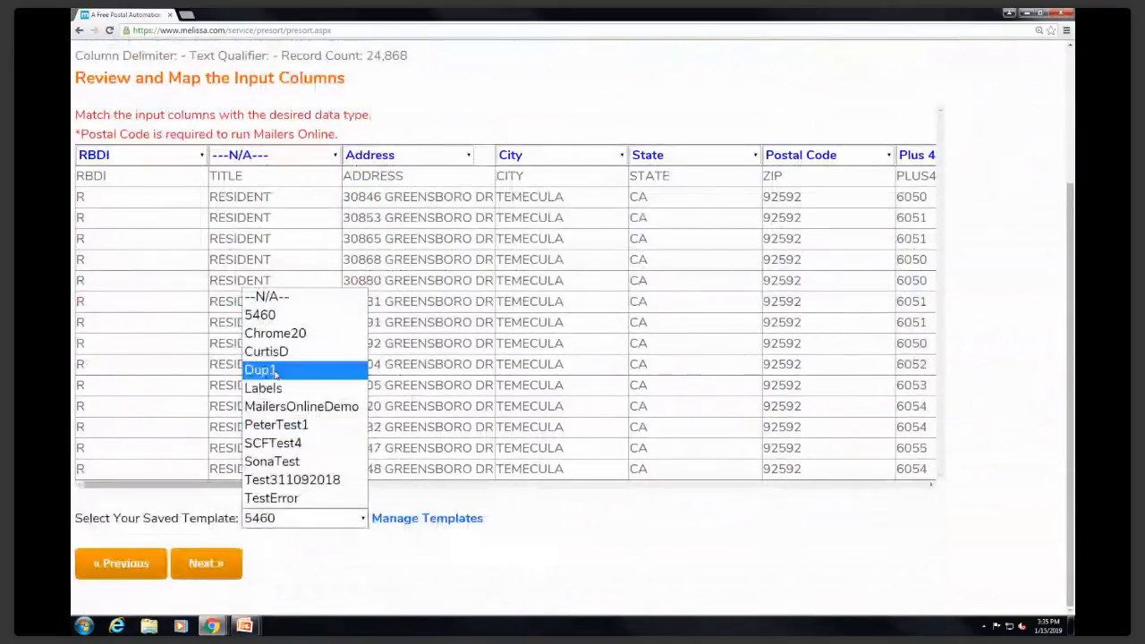
{"action": "left_click", "coordinate": [273, 425]}
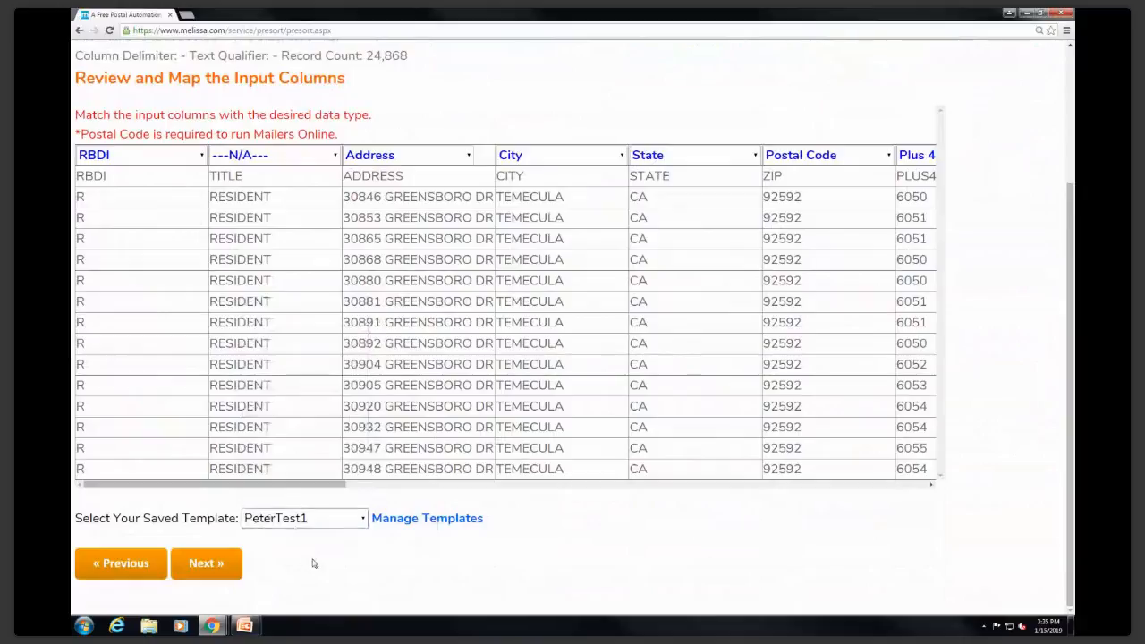
{"action": "scroll", "coordinate": [200, 590], "scroll_direction": "up", "scroll_amount": 1}
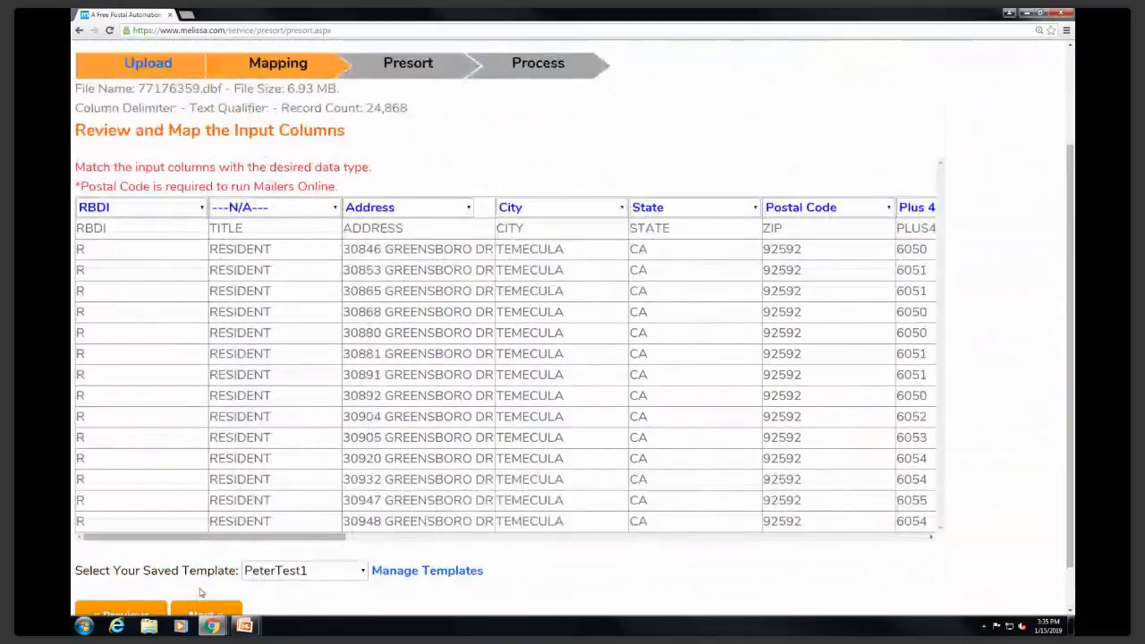
{"action": "scroll", "coordinate": [201, 593], "scroll_direction": "down", "scroll_amount": 1}
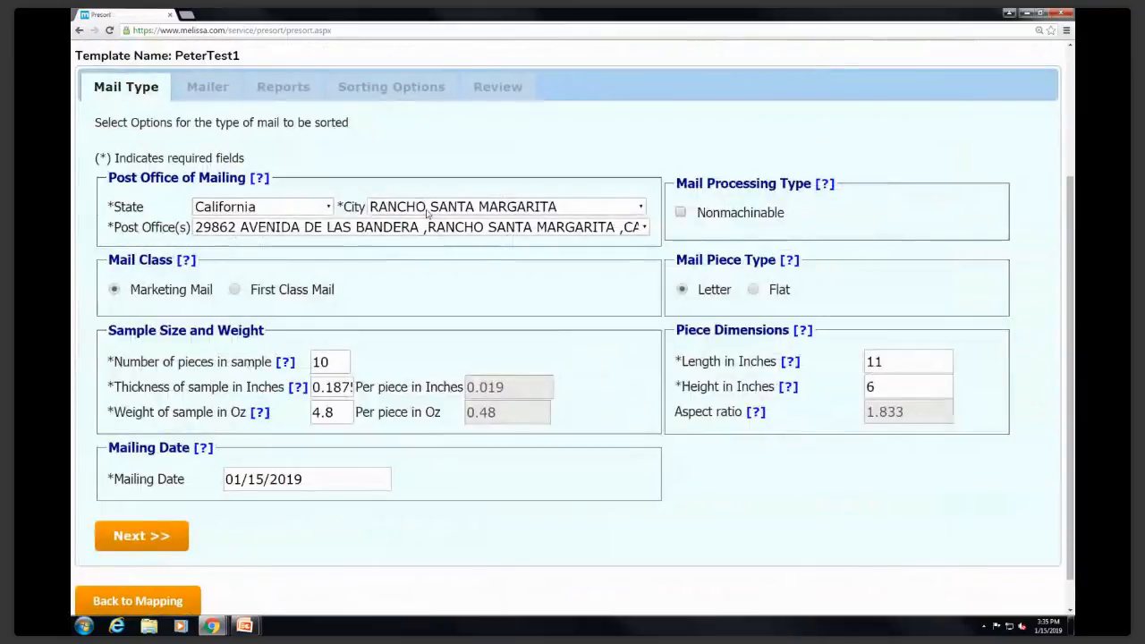
{"action": "left_click", "coordinate": [286, 235]}
{"action": "left_click", "coordinate": [291, 235]}
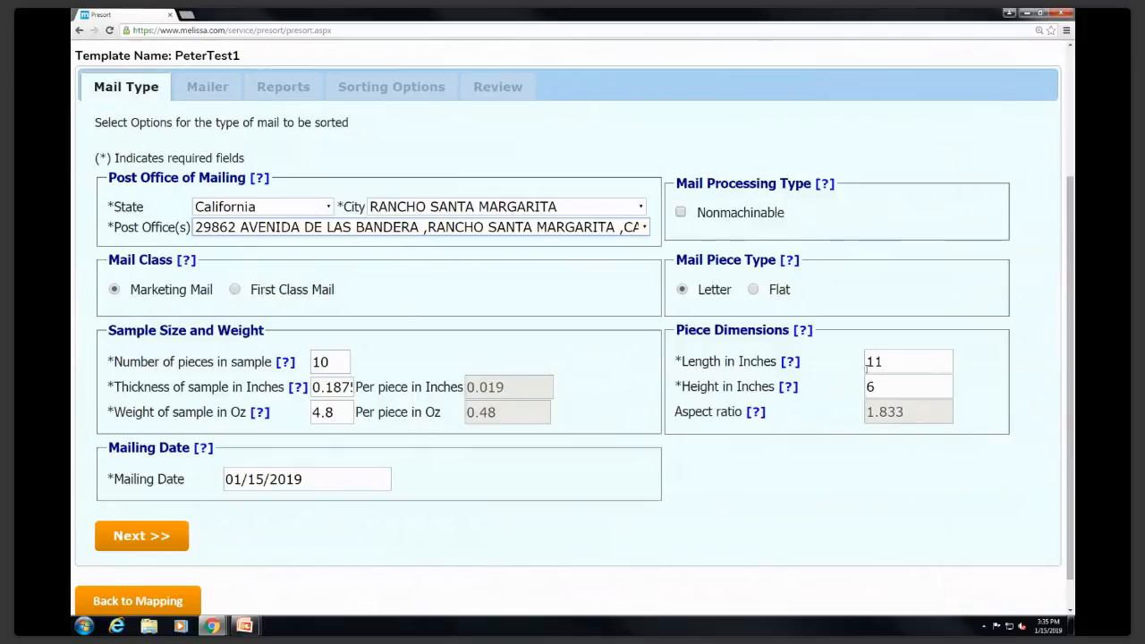
Step: Accept the mail type settings and the permit holder information, and continue to the reporting options
{"action": "left_click", "coordinate": [161, 539]}
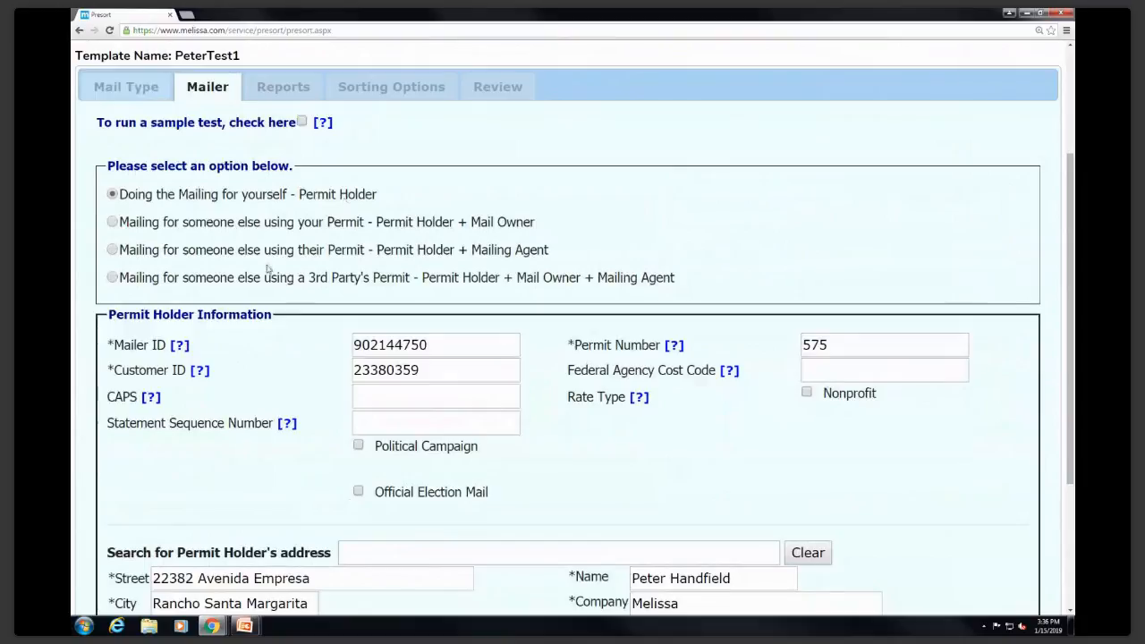
{"action": "scroll", "coordinate": [267, 269], "scroll_direction": "down", "scroll_amount": 1}
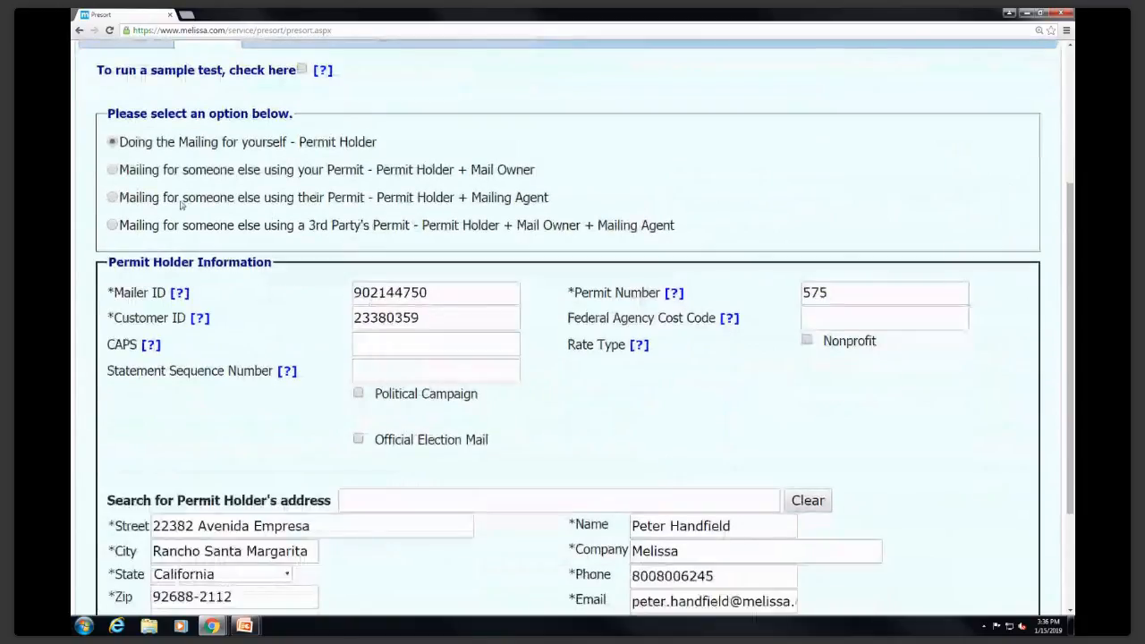
{"action": "scroll", "coordinate": [181, 205], "scroll_direction": "down", "scroll_amount": 2}
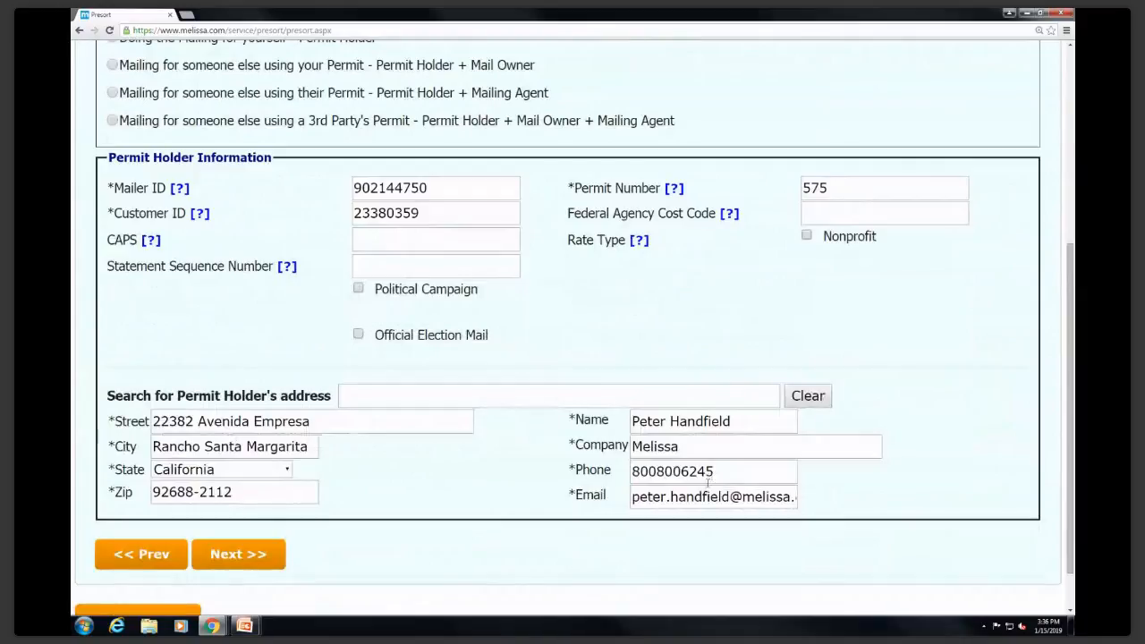
{"action": "left_click", "coordinate": [257, 556]}
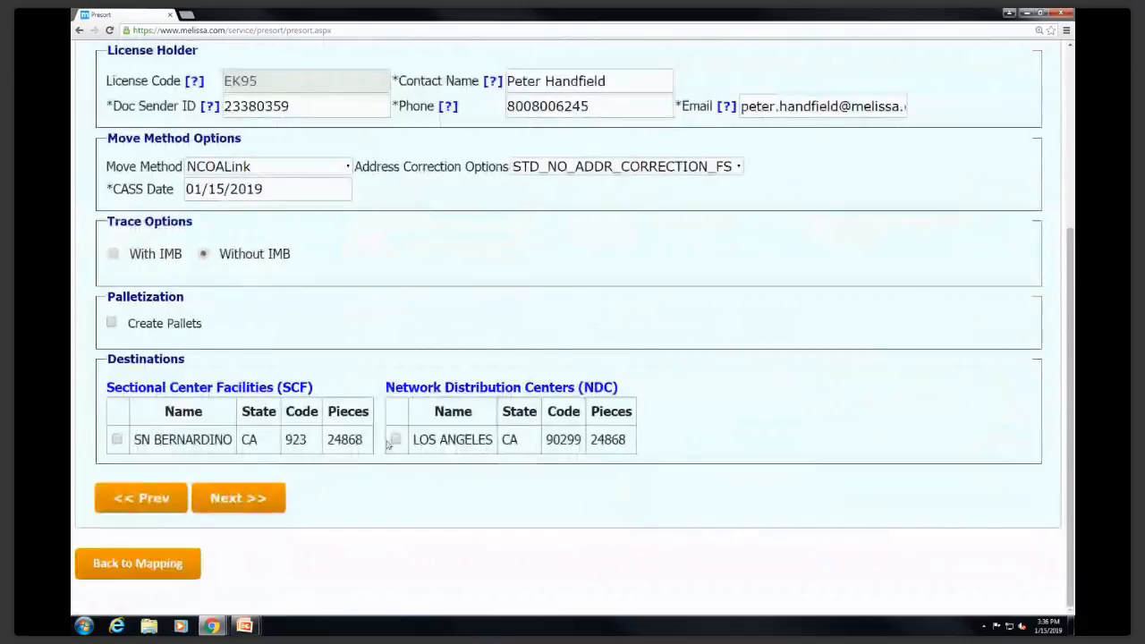
Step: Set the move method to None, keeping STD_NO_ADDR_CORRECTION_FS as the address correction option
{"action": "scroll", "coordinate": [237, 285], "scroll_direction": "up", "scroll_amount": 3}
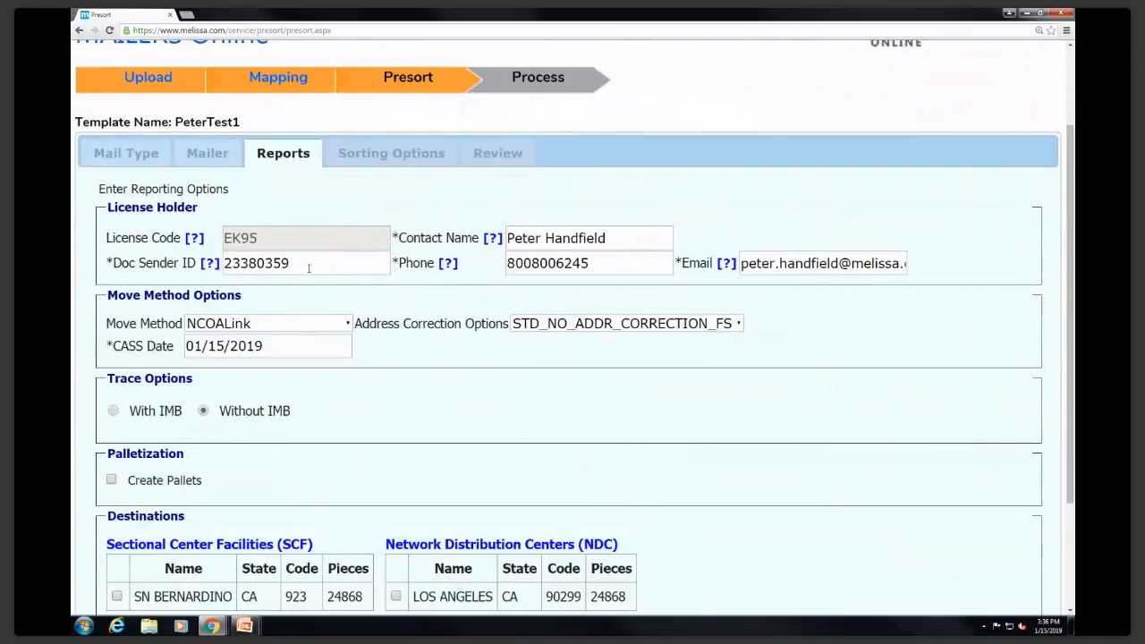
{"action": "left_click", "coordinate": [336, 330]}
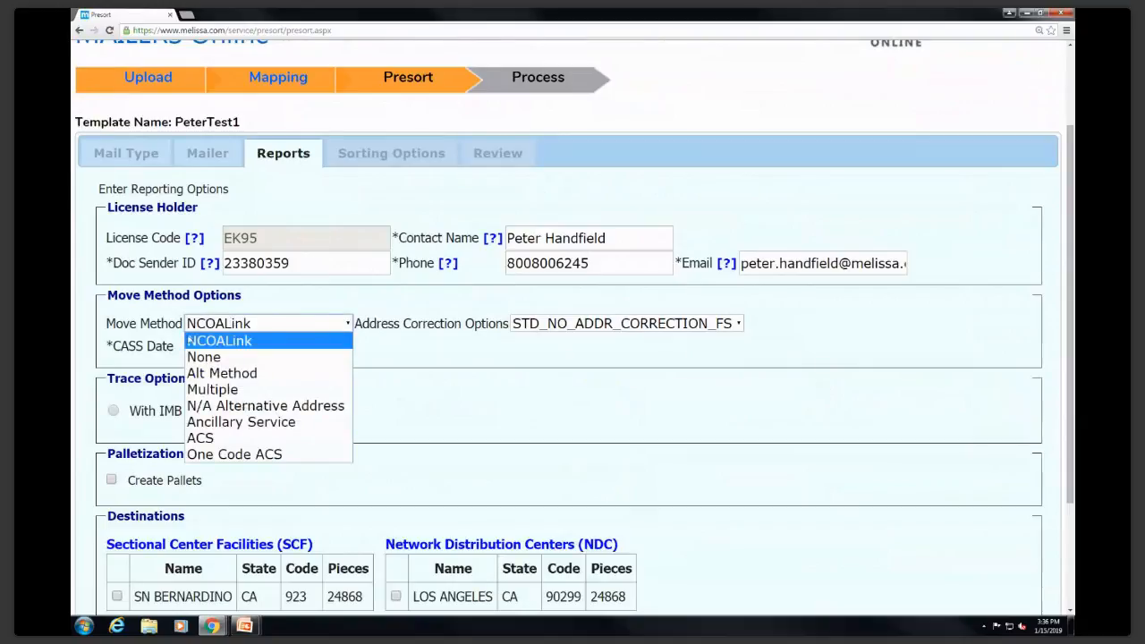
{"action": "left_click", "coordinate": [221, 365]}
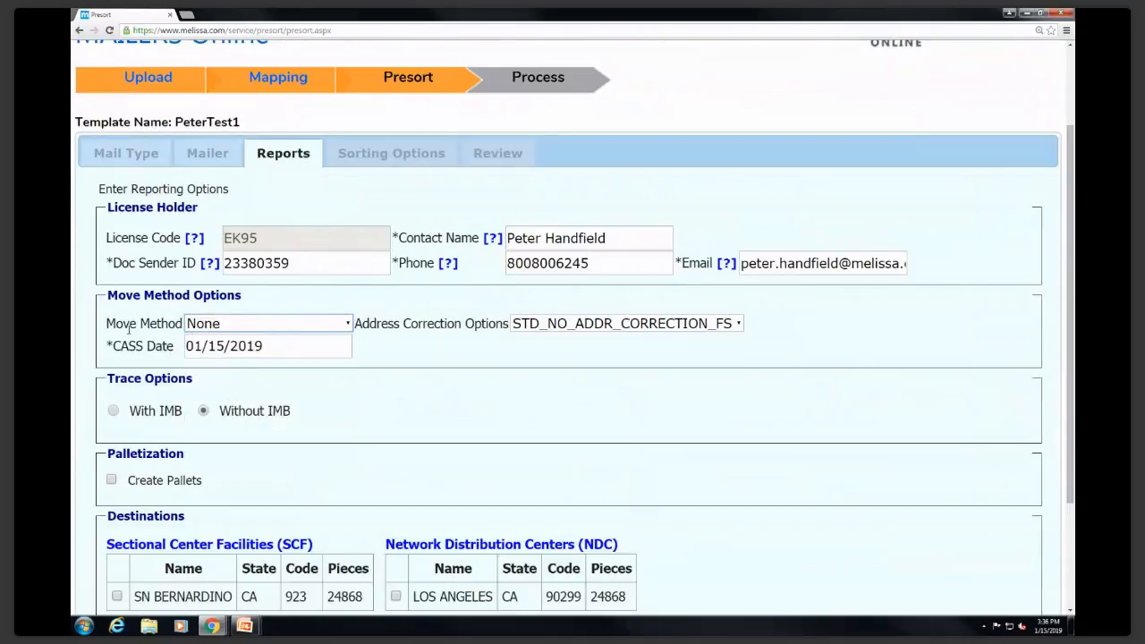
{"action": "left_click", "coordinate": [587, 326]}
{"action": "left_click", "coordinate": [587, 327]}
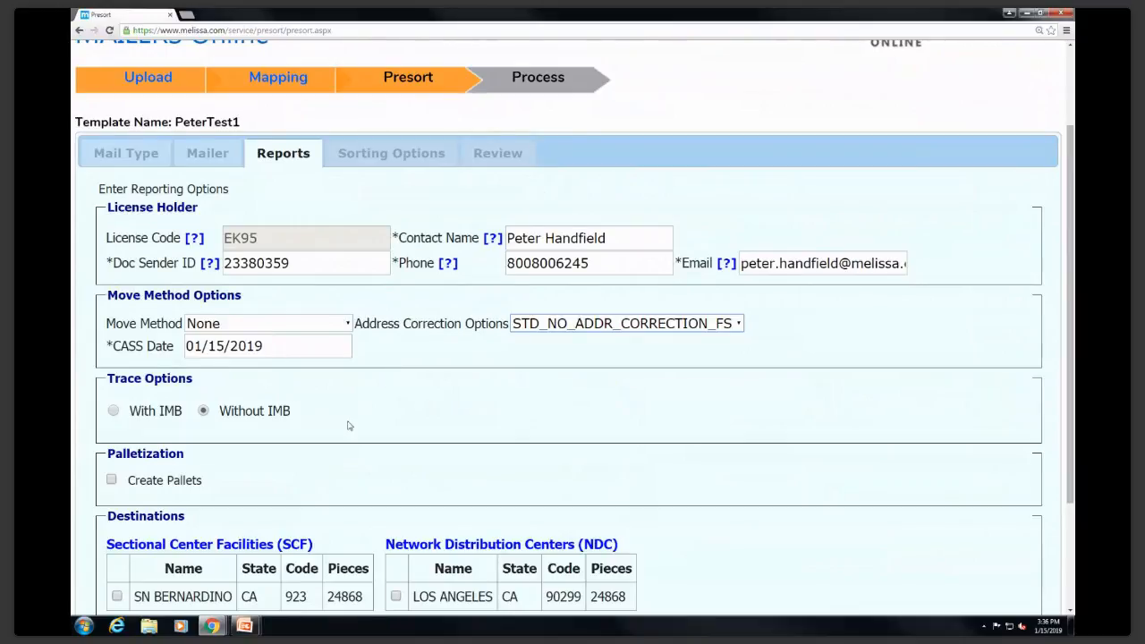
Step: Select the SN BERNARDINO CA 923 sectional center facility as the destination and continue to the sorting options
{"action": "scroll", "coordinate": [121, 423], "scroll_direction": "down", "scroll_amount": 1}
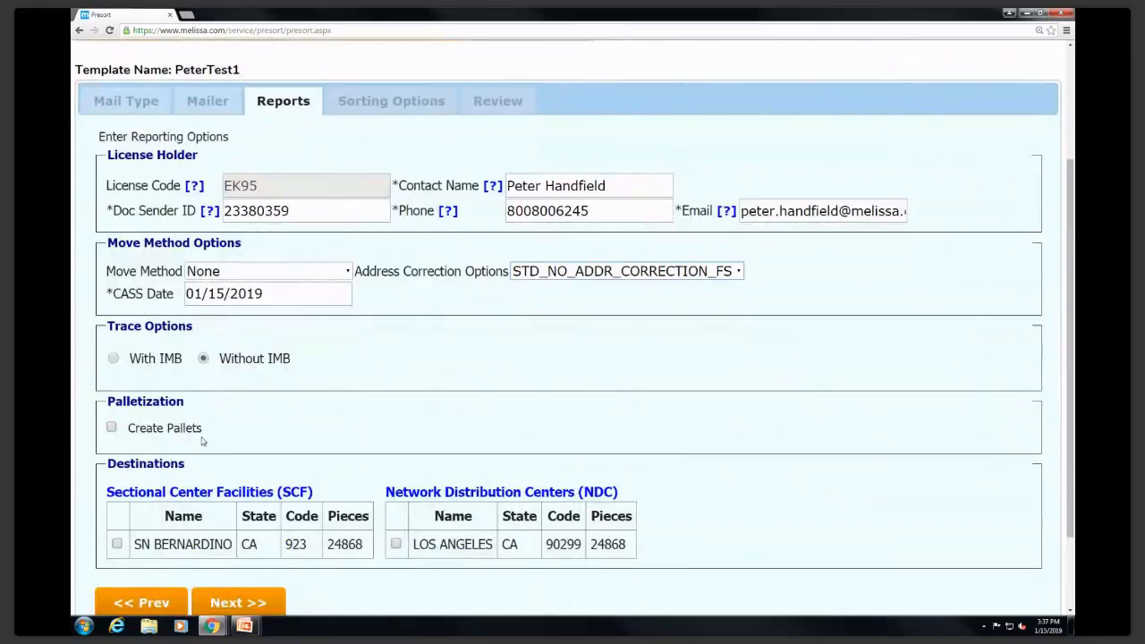
{"action": "scroll", "coordinate": [203, 438], "scroll_direction": "down", "scroll_amount": 1}
{"action": "scroll", "coordinate": [203, 435], "scroll_direction": "down", "scroll_amount": 1}
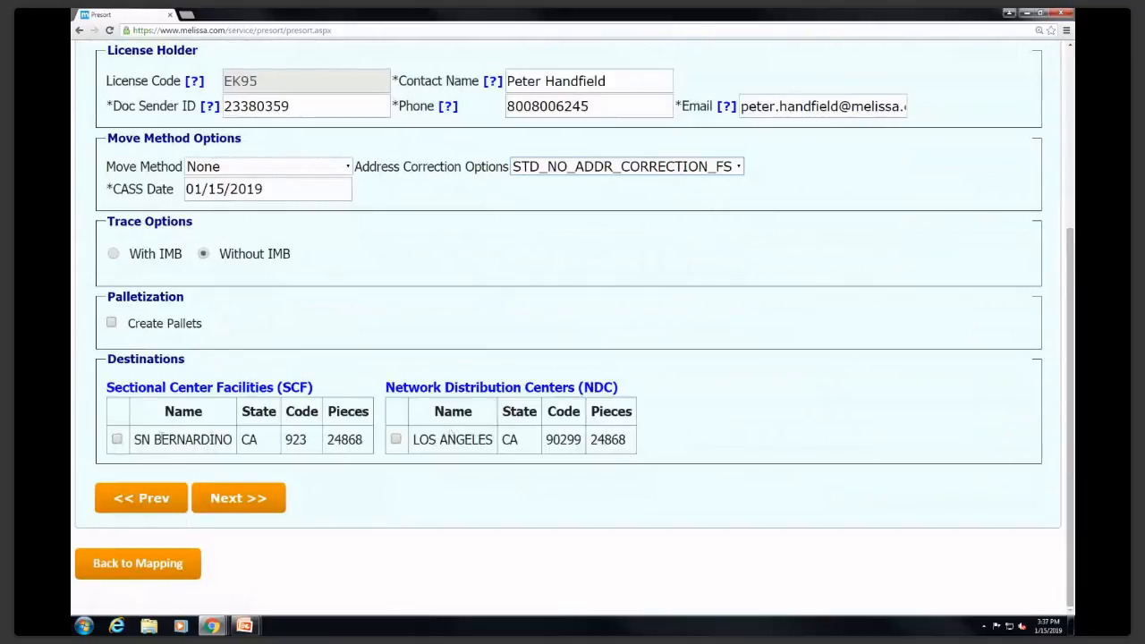
{"action": "left_click", "coordinate": [116, 439]}
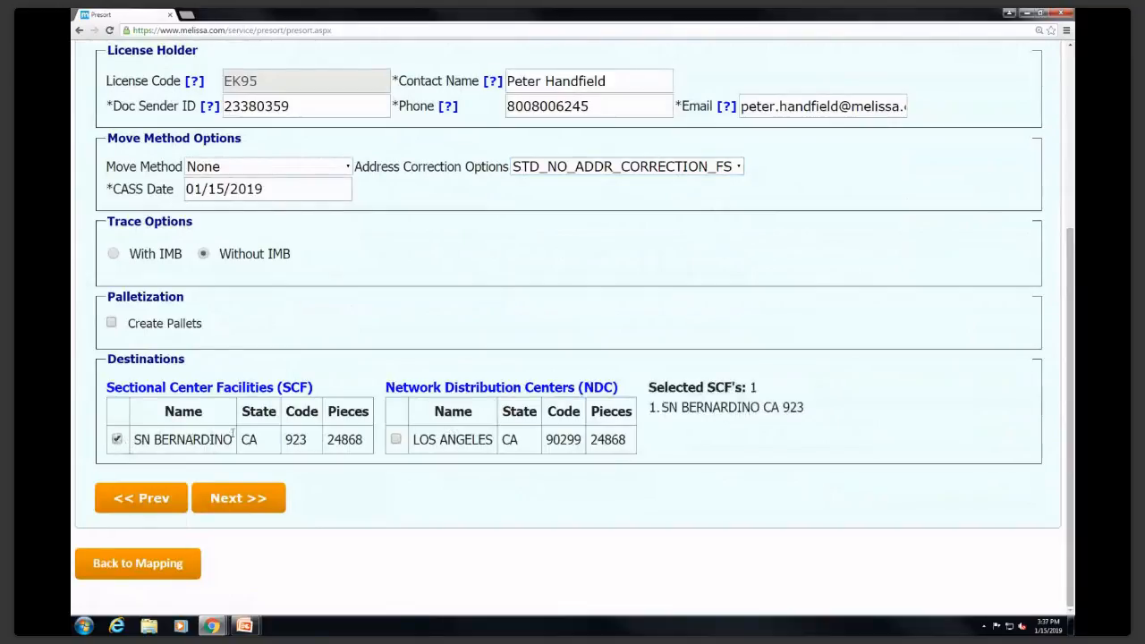
{"action": "left_click", "coordinate": [231, 498]}
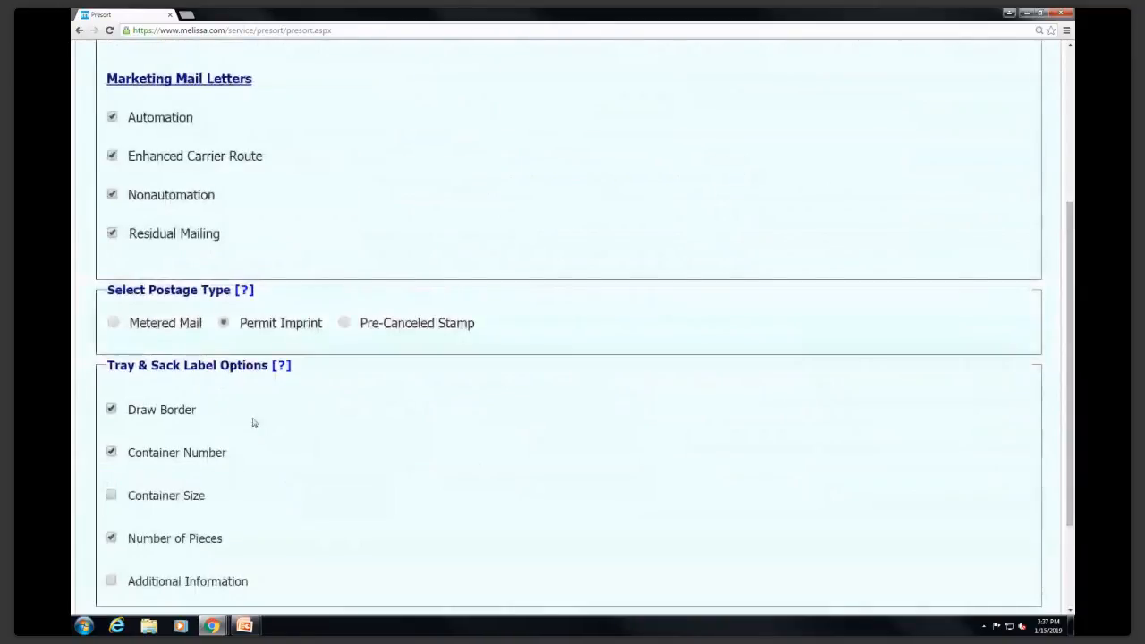
Step: Exclude Automation, Nonautomation and Residual Mailing from the suggested mailings, leaving only Enhanced Carrier Route selected
{"action": "scroll", "coordinate": [361, 368], "scroll_direction": "up", "scroll_amount": 2}
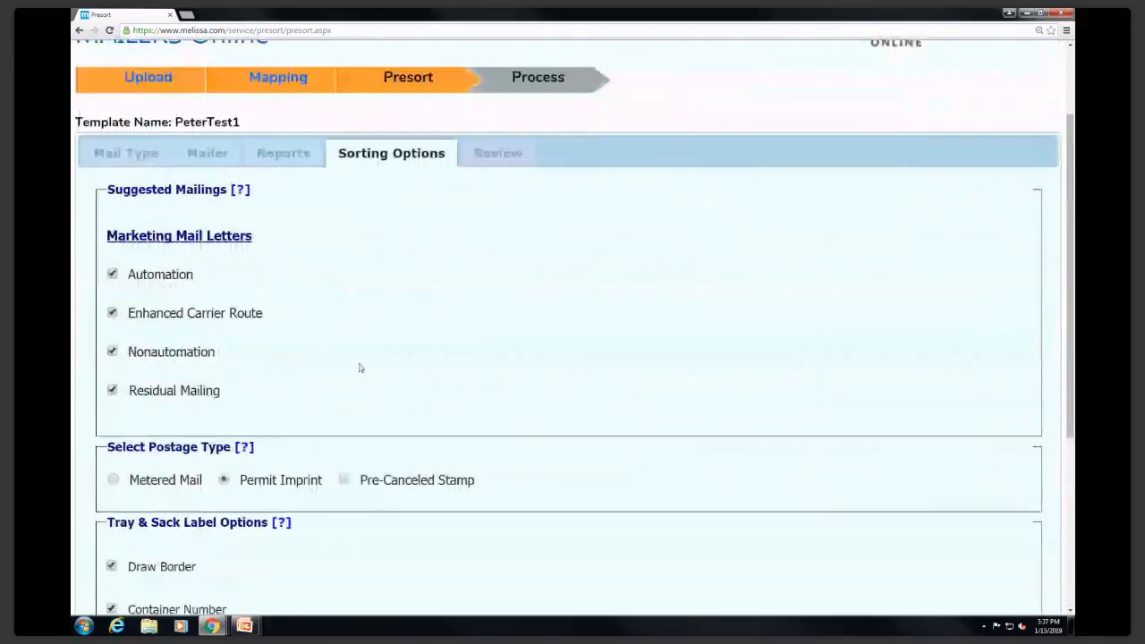
{"action": "scroll", "coordinate": [361, 367], "scroll_direction": "up", "scroll_amount": 1}
{"action": "left_click", "coordinate": [112, 326]}
{"action": "left_click", "coordinate": [112, 403]}
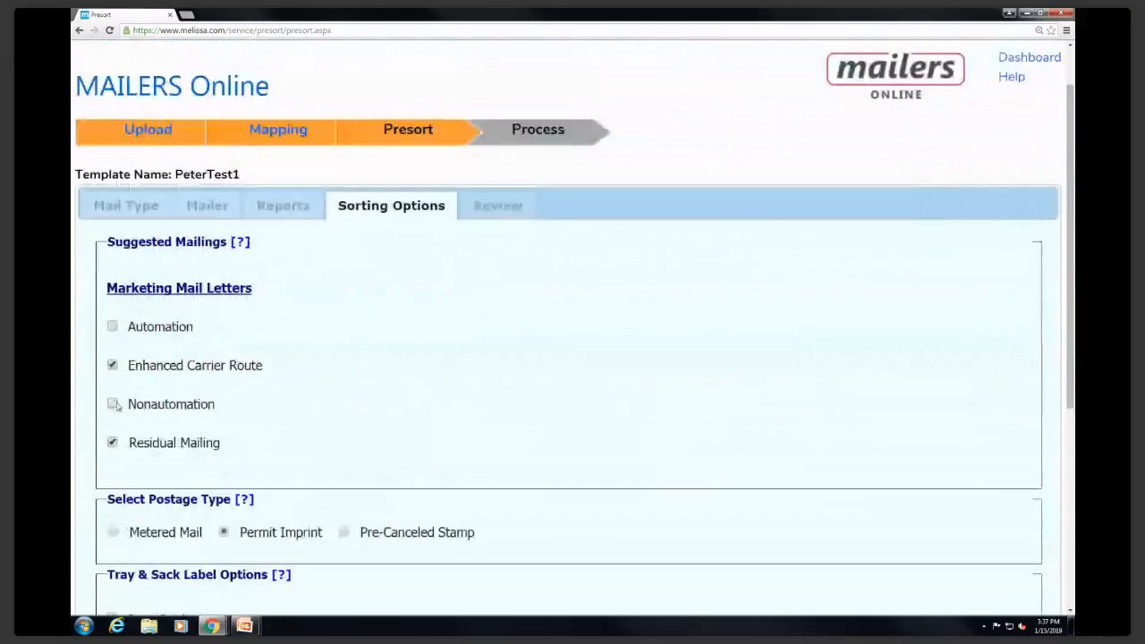
{"action": "left_click", "coordinate": [113, 442]}
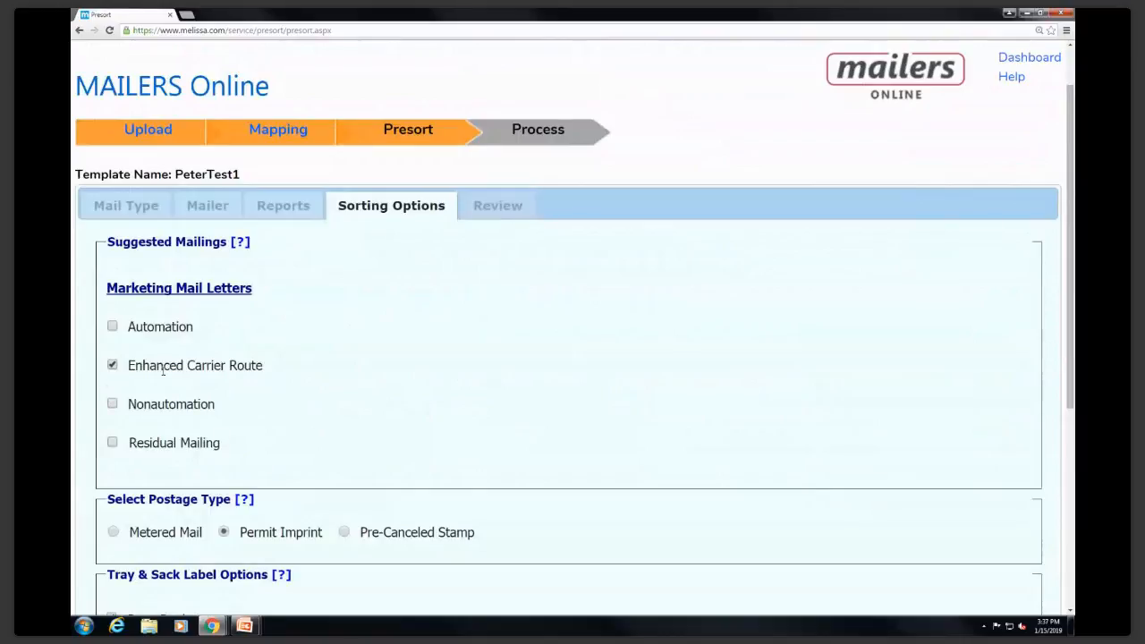
Step: Keep the Permit Imprint postage type and the tray and sack label options, and continue to the review
{"action": "scroll", "coordinate": [163, 369], "scroll_direction": "down", "scroll_amount": 1}
{"action": "scroll", "coordinate": [206, 383], "scroll_direction": "down", "scroll_amount": 1}
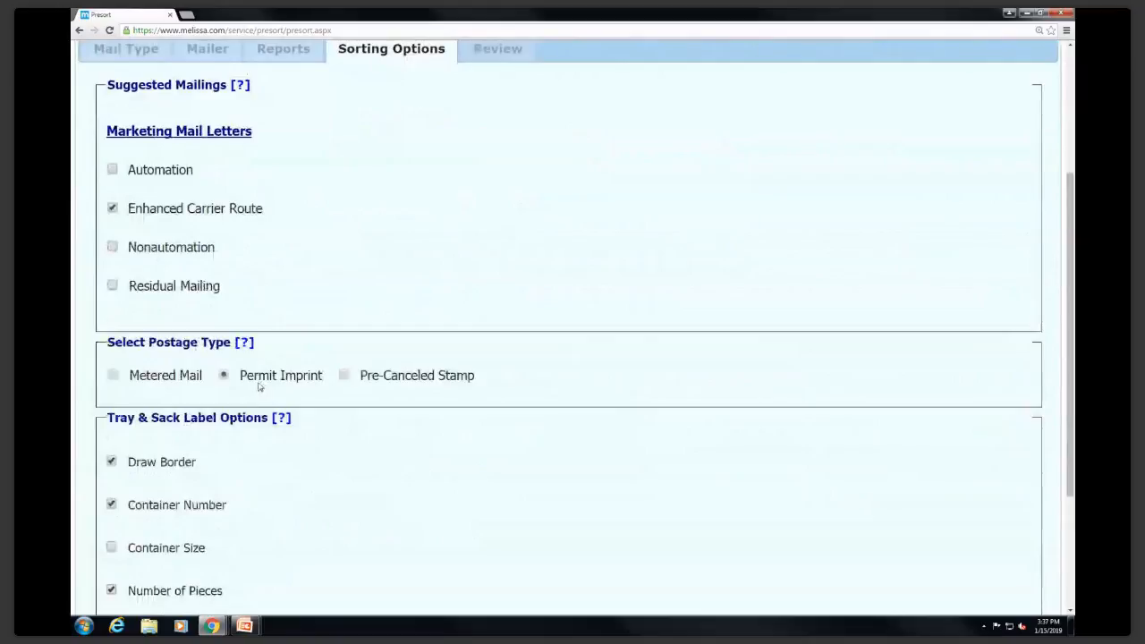
{"action": "scroll", "coordinate": [255, 387], "scroll_direction": "down", "scroll_amount": 1}
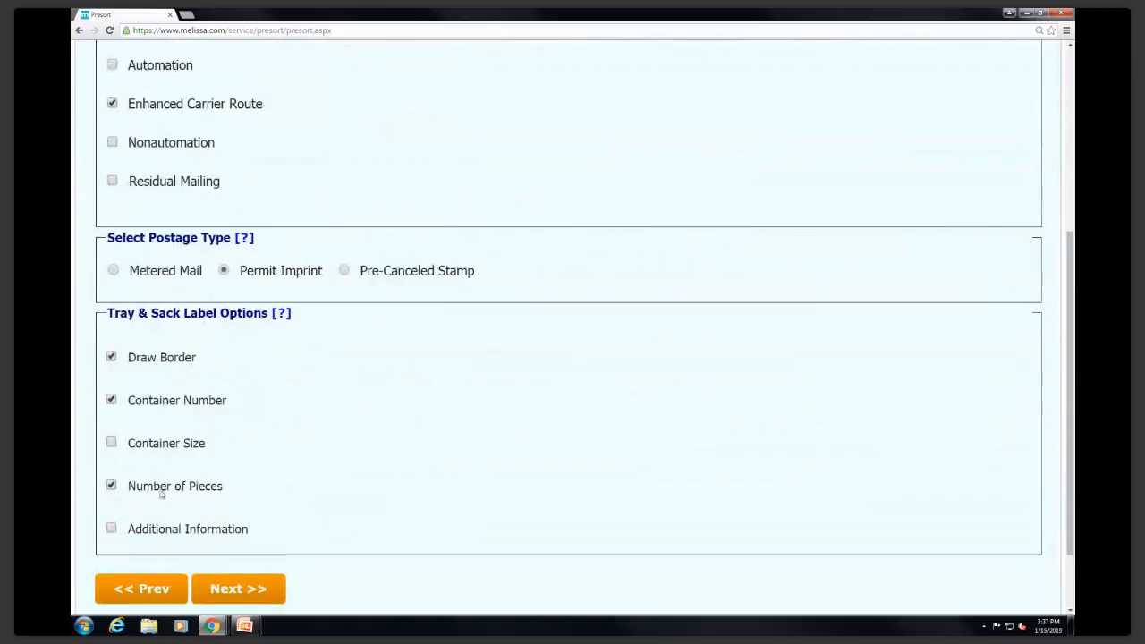
{"action": "scroll", "coordinate": [179, 510], "scroll_direction": "down", "scroll_amount": 1}
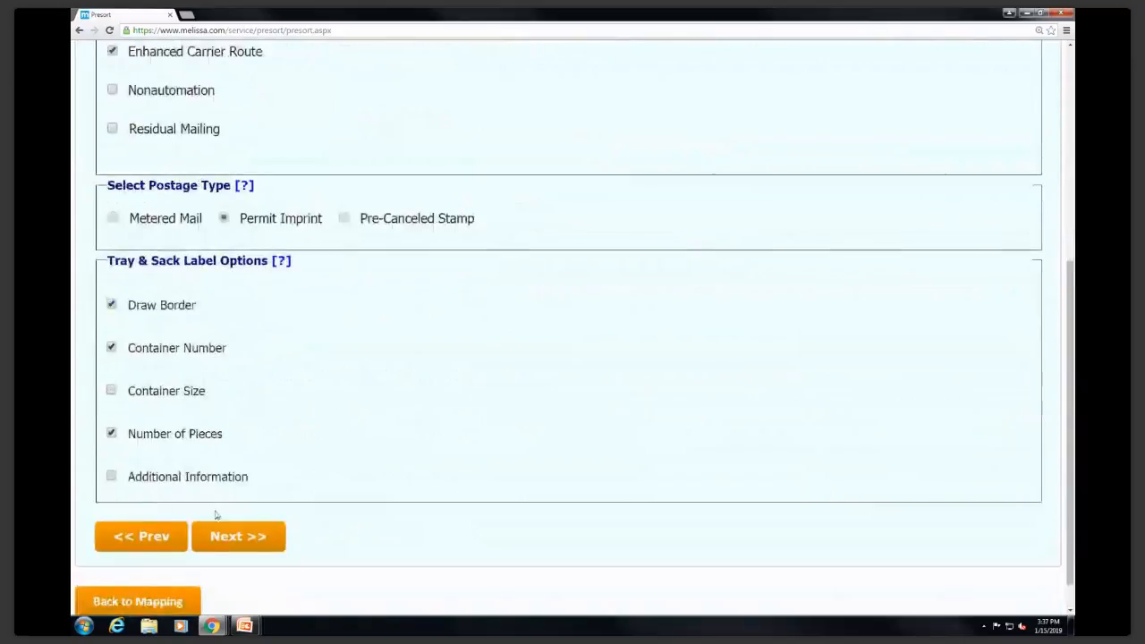
{"action": "left_click", "coordinate": [238, 537]}
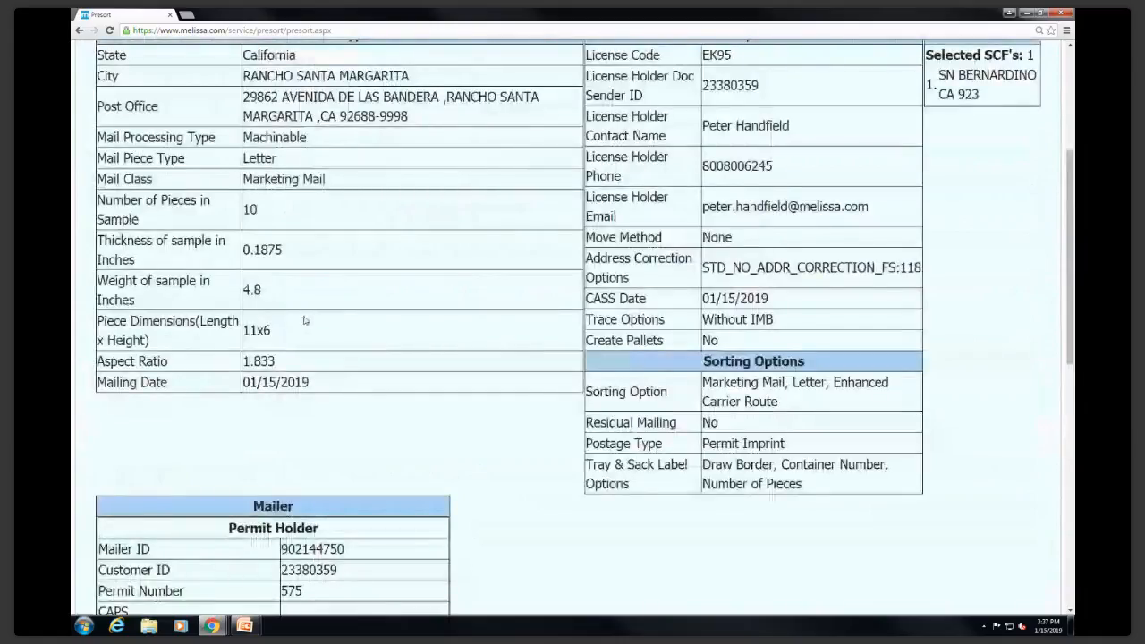
Step: Name the job Demo2115, turn off saving the settings as a new template and start the presort
{"action": "scroll", "coordinate": [307, 331], "scroll_direction": "up", "scroll_amount": 2}
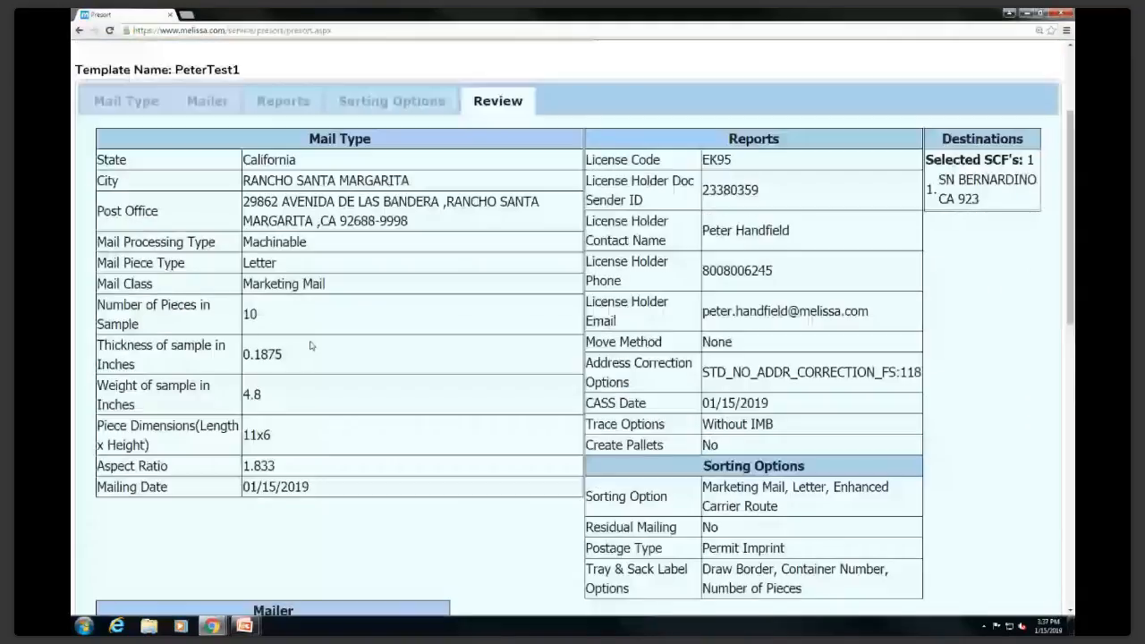
{"action": "scroll", "coordinate": [311, 346], "scroll_direction": "down", "scroll_amount": 5}
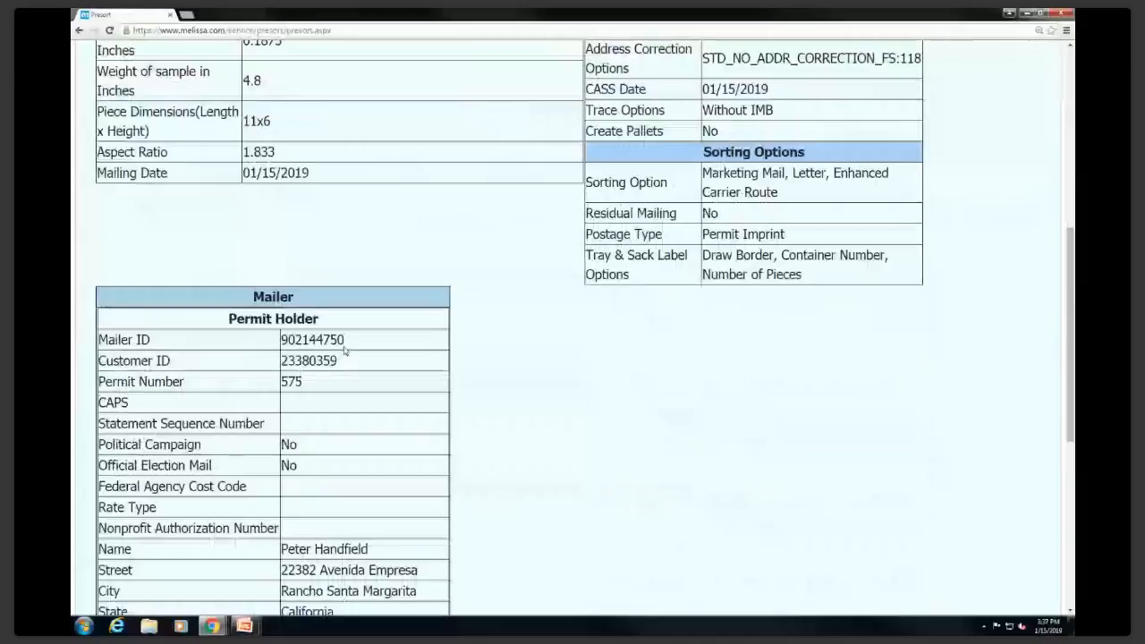
{"action": "scroll", "coordinate": [340, 335], "scroll_direction": "down", "scroll_amount": 8}
{"action": "left_click", "coordinate": [226, 404]}
{"action": "type", "text": "Demo2"}
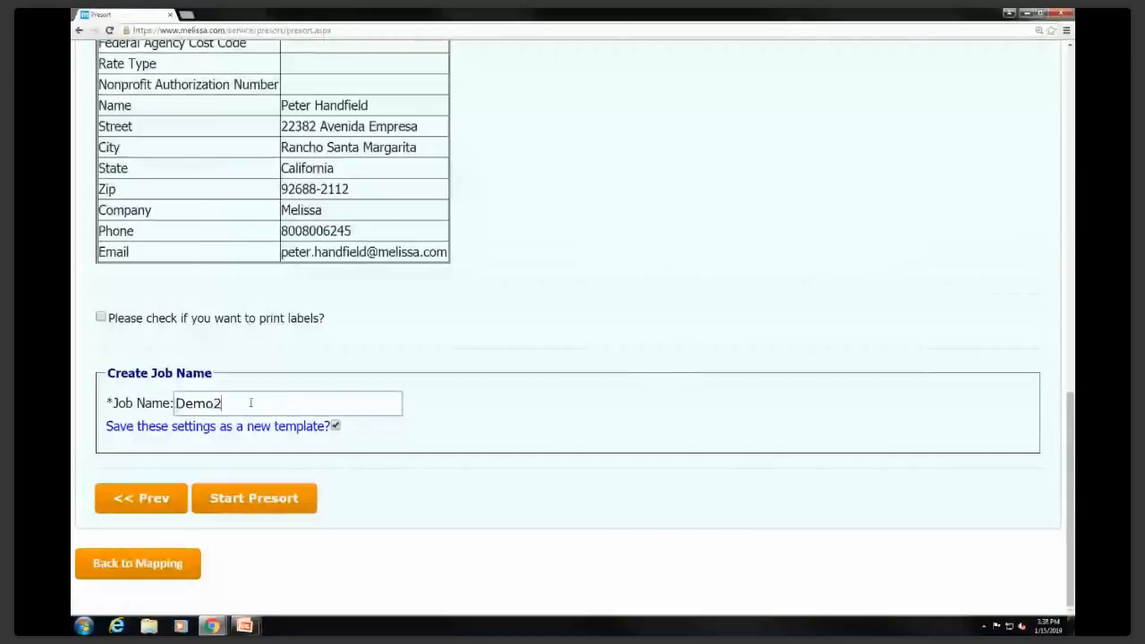
{"action": "type", "text": "11"}
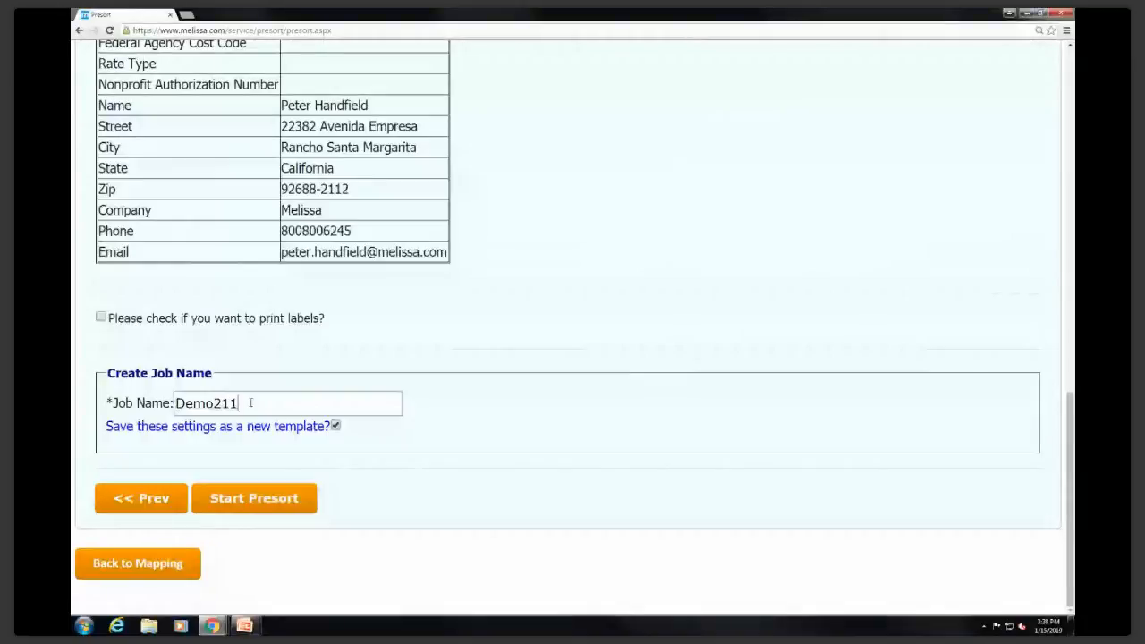
{"action": "type", "text": "5"}
{"action": "left_click", "coordinate": [338, 427]}
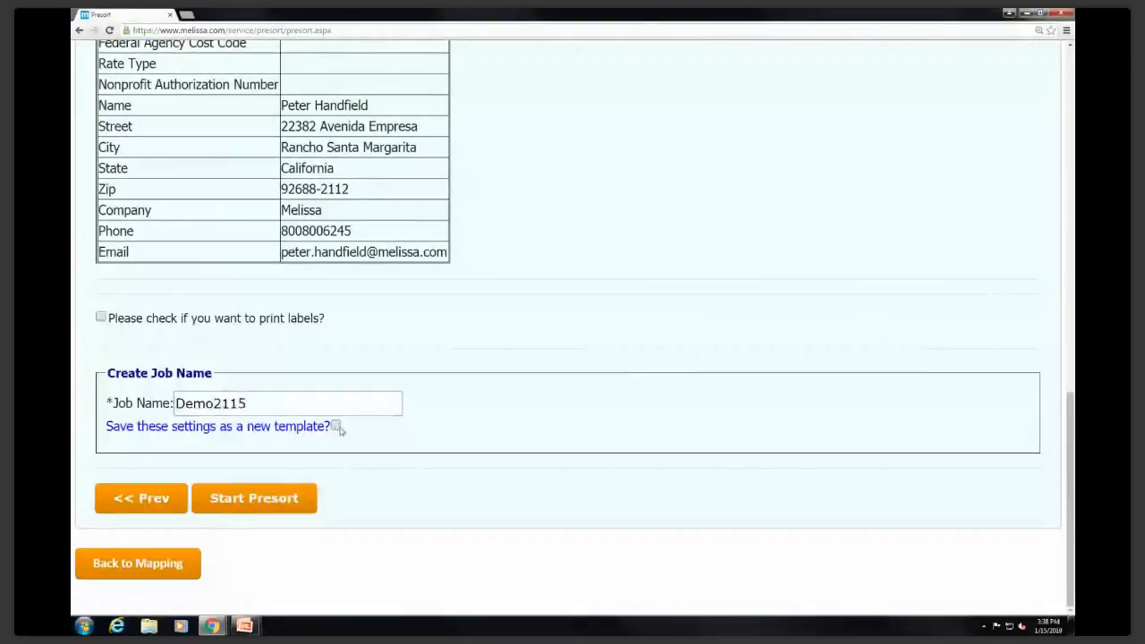
{"action": "left_click", "coordinate": [254, 499]}
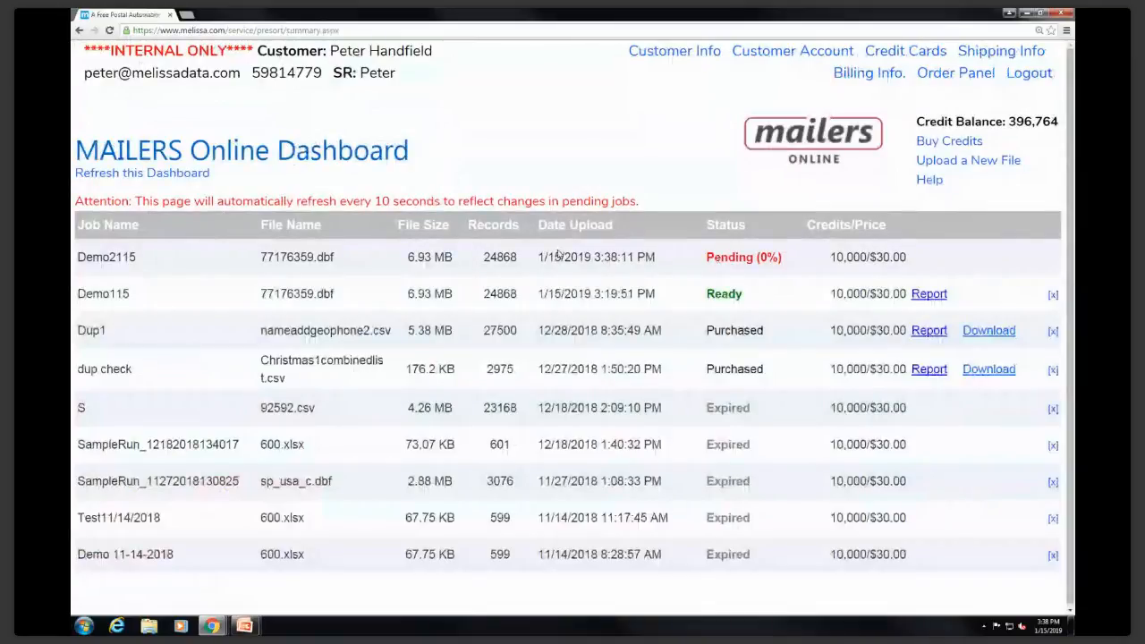
Step: Open the report of job Demo115 and examine its postage summary, credit cost details and purchase options
{"action": "left_click", "coordinate": [929, 295]}
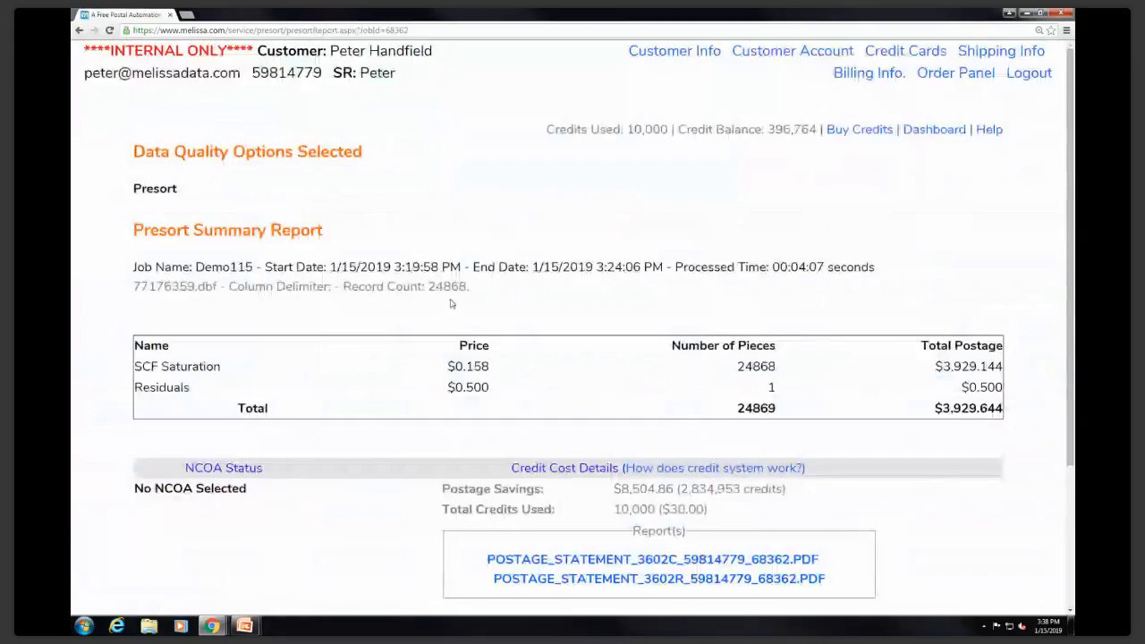
{"action": "scroll", "coordinate": [268, 329], "scroll_direction": "down", "scroll_amount": 3}
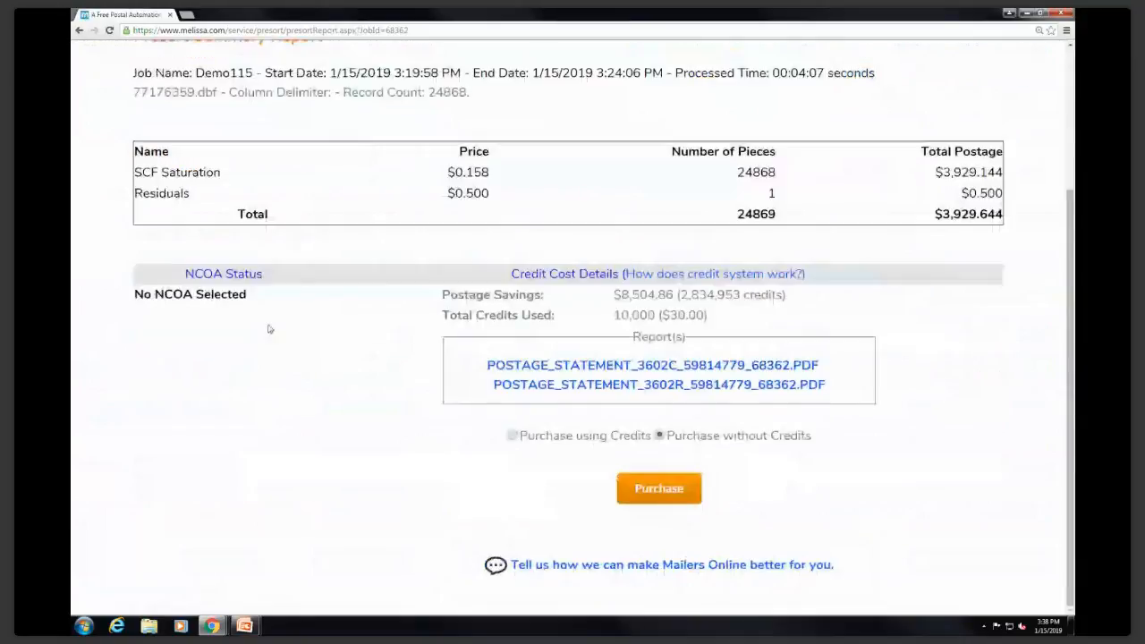
{"action": "scroll", "coordinate": [227, 230], "scroll_direction": "up", "scroll_amount": 1}
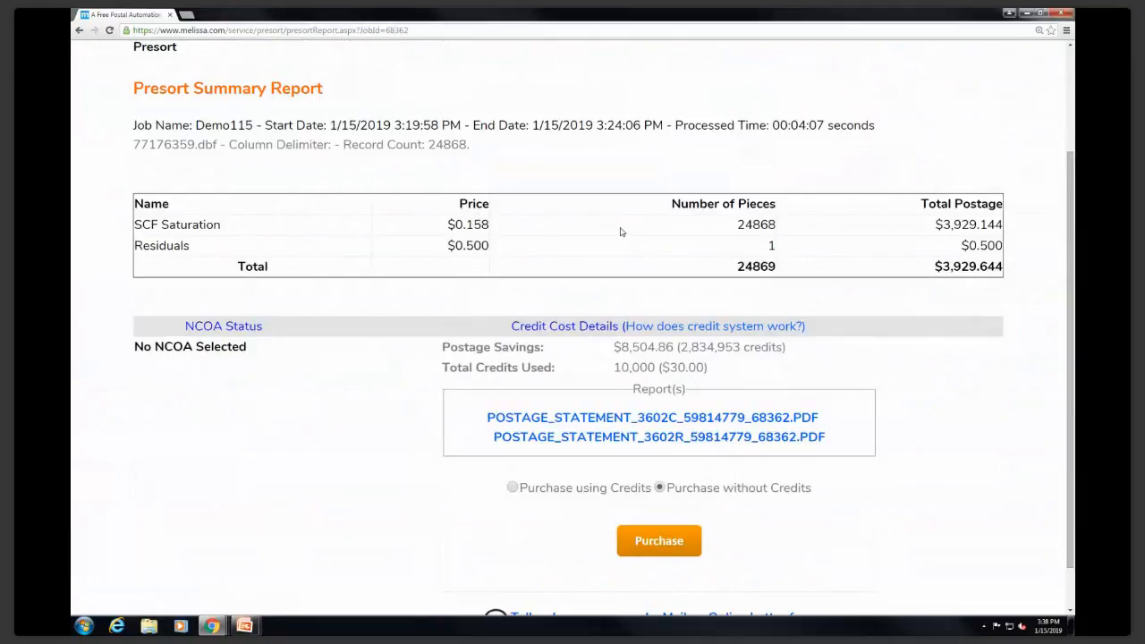
{"action": "scroll", "coordinate": [600, 226], "scroll_direction": "up", "scroll_amount": 1}
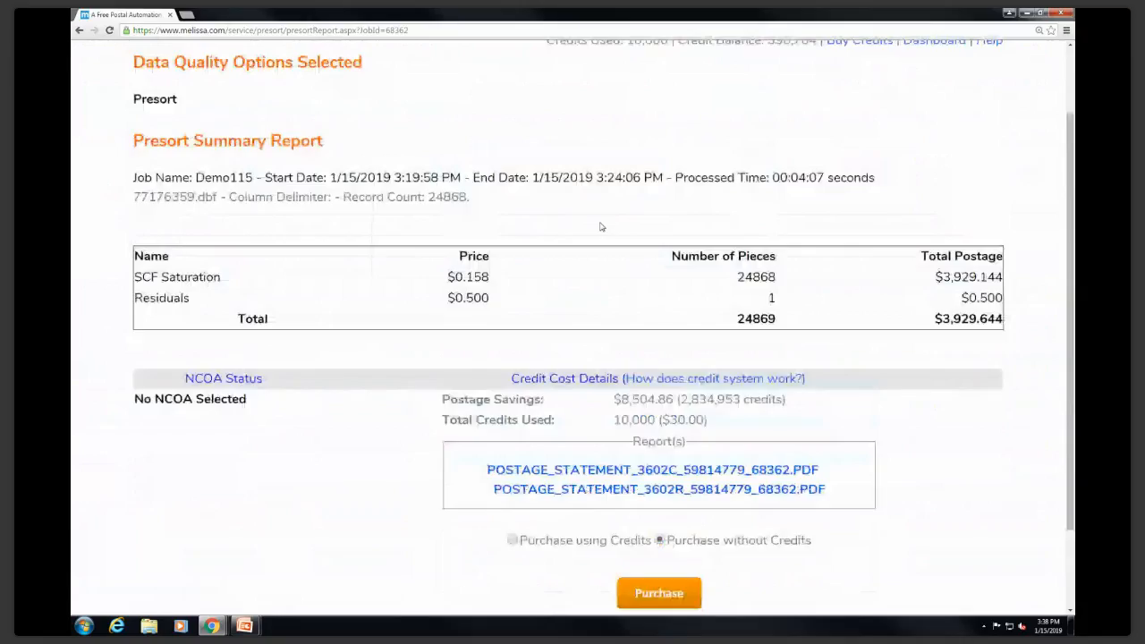
{"action": "scroll", "coordinate": [601, 226], "scroll_direction": "up", "scroll_amount": 2}
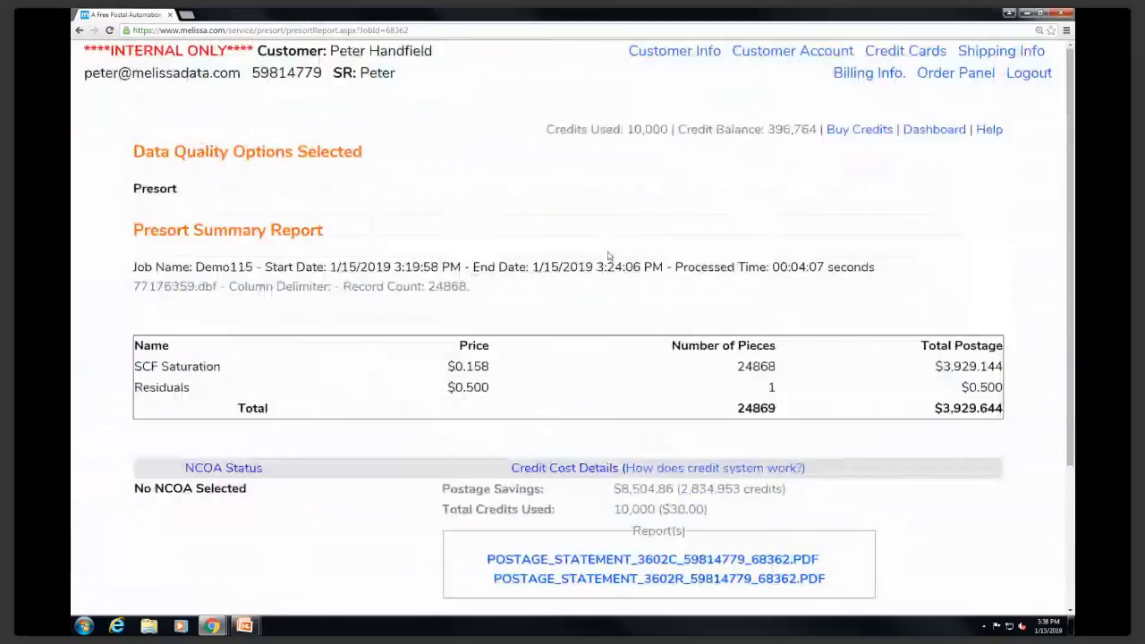
{"action": "scroll", "coordinate": [608, 257], "scroll_direction": "down", "scroll_amount": 4}
{"action": "left_click", "coordinate": [512, 436]}
{"action": "left_click", "coordinate": [660, 436]}
{"action": "scroll", "coordinate": [664, 426], "scroll_direction": "up", "scroll_amount": 1}
{"action": "scroll", "coordinate": [664, 426], "scroll_direction": "down", "scroll_amount": 1}
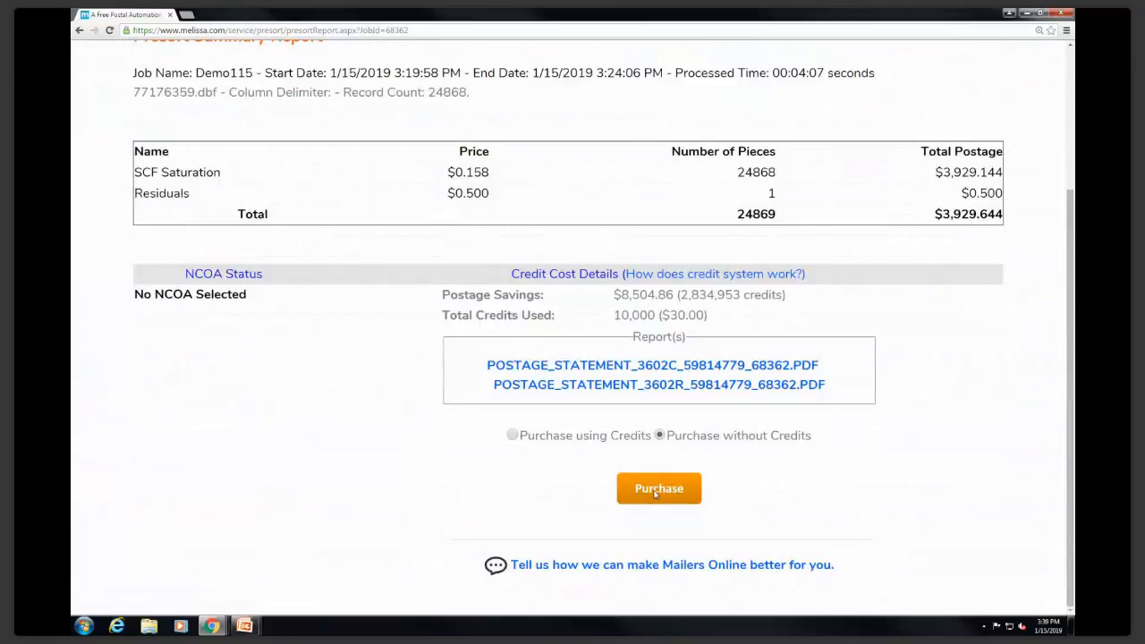
Step: Switch to the PowerPoint slide show and advance from the information links to the Questions slide
{"action": "mouse_move", "coordinate": [245, 626]}
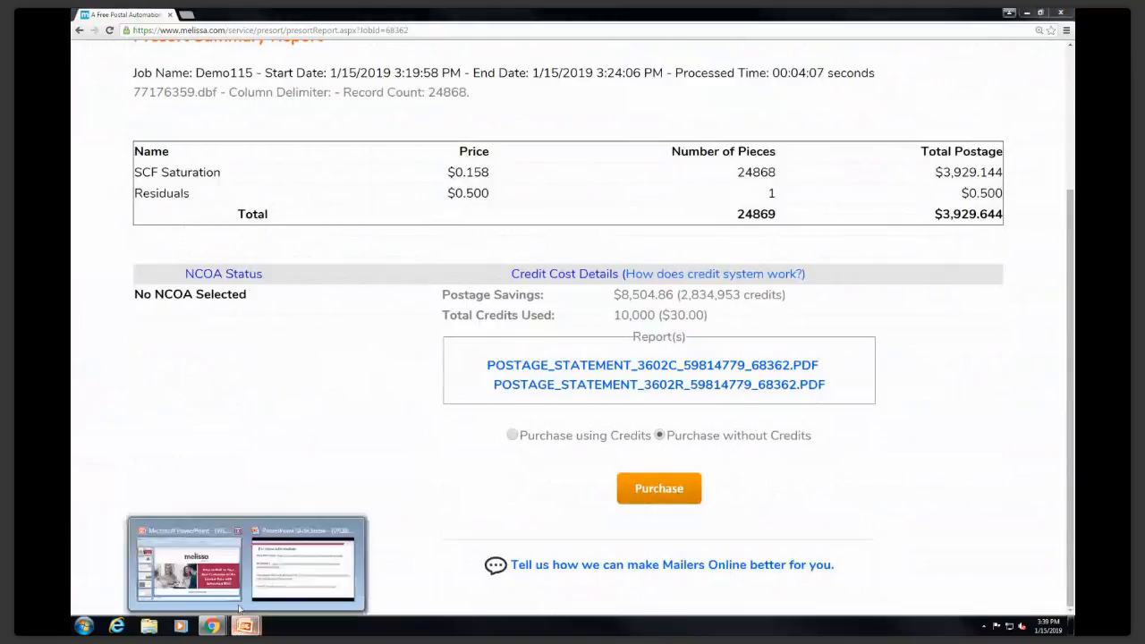
{"action": "left_click", "coordinate": [276, 573]}
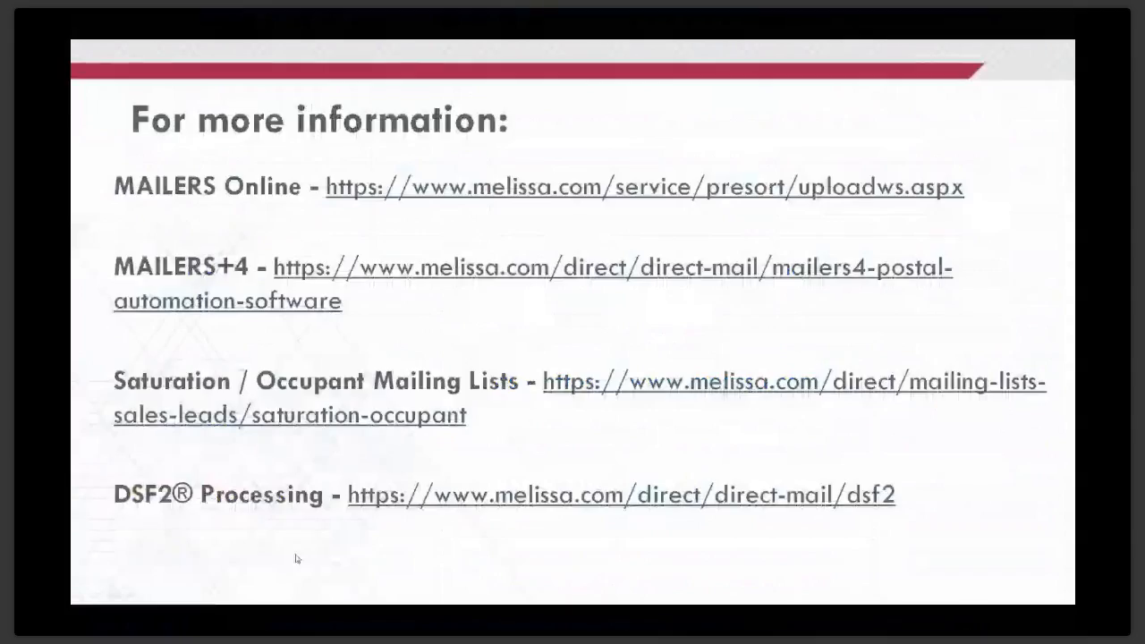
{"action": "left_click", "coordinate": [297, 559]}
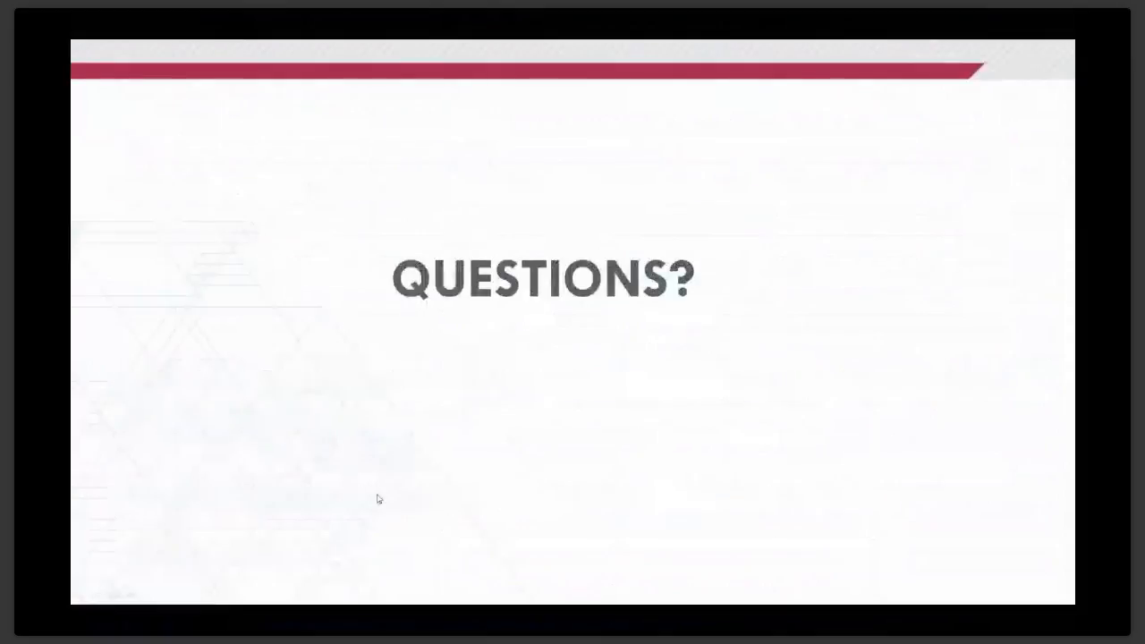